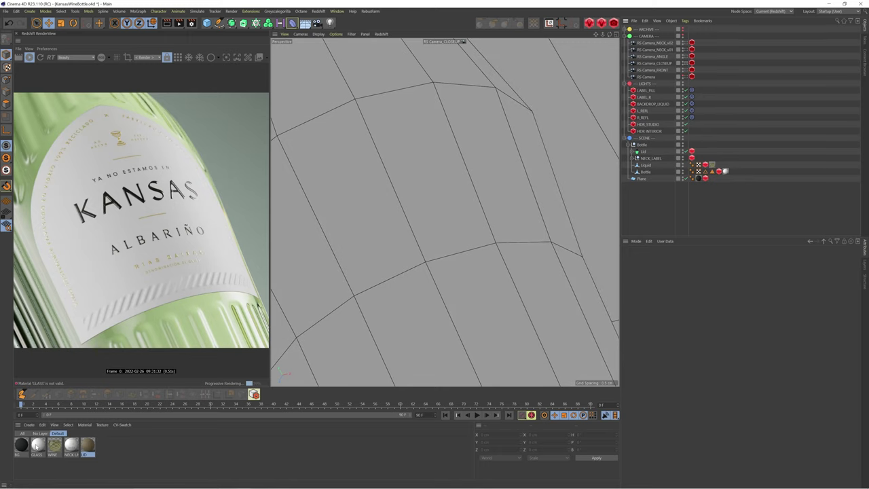
# Open the GLASS material's shader graph clear of the render preview and select the lower node group feeding the final Material Blender's Layer Color 1.
pyautogui.doubleClick(38, 444)
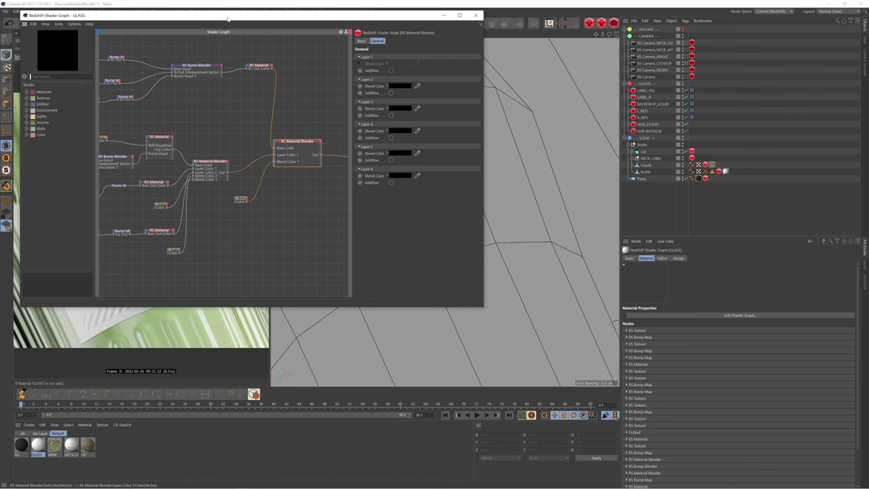
pyautogui.moveTo(233, 20); pyautogui.dragTo(498, 58)
pyautogui.scroll(-2, 558, 264)
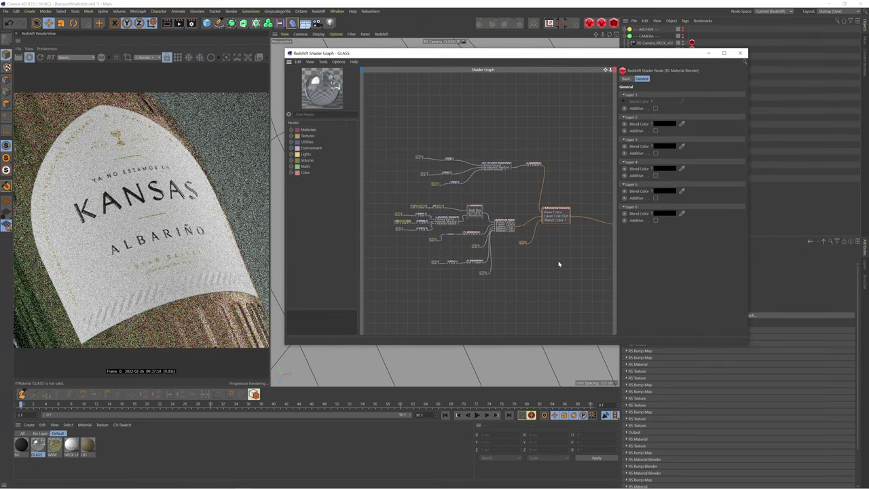
pyautogui.scroll(-1, 559, 263)
pyautogui.scroll(2, 515, 197)
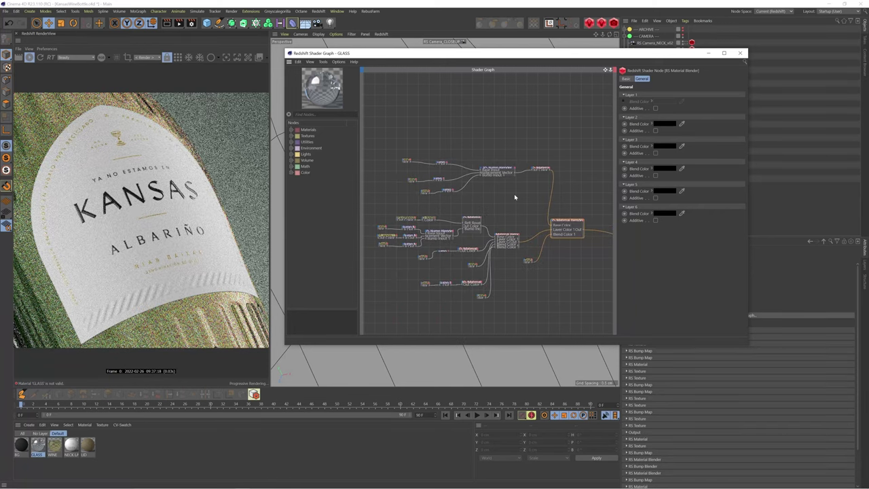
pyautogui.moveTo(516, 55); pyautogui.dragTo(483, 79)
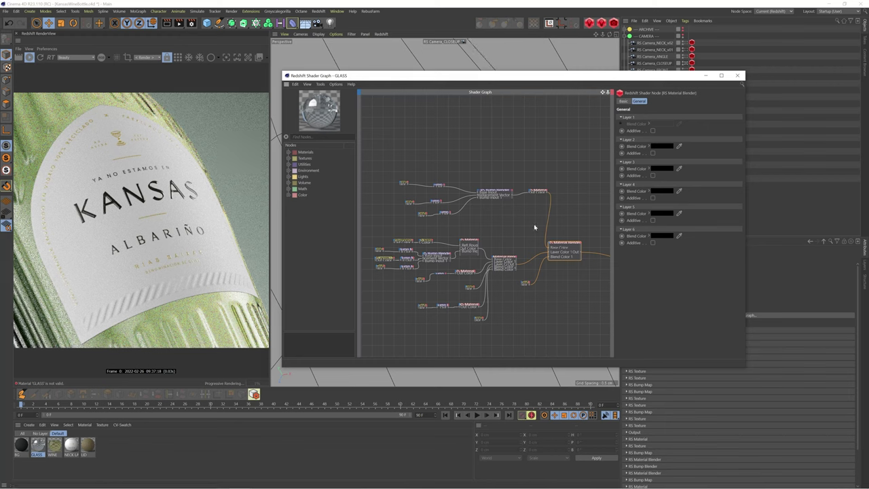
pyautogui.moveTo(459, 224); pyautogui.dragTo(395, 175)
pyautogui.moveTo(362, 226); pyautogui.dragTo(516, 338)
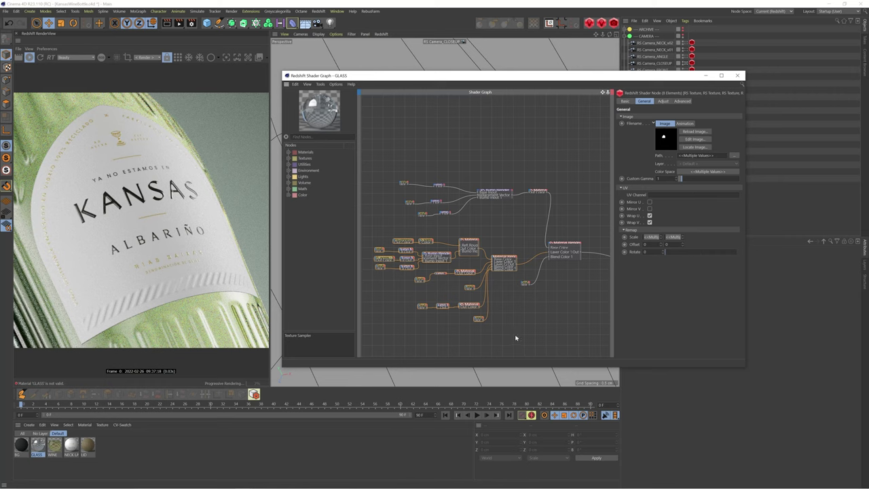
# Connect the upper glass RS Material directly to the graph's output, bypassing the final Material Blender.
pyautogui.click(540, 193)
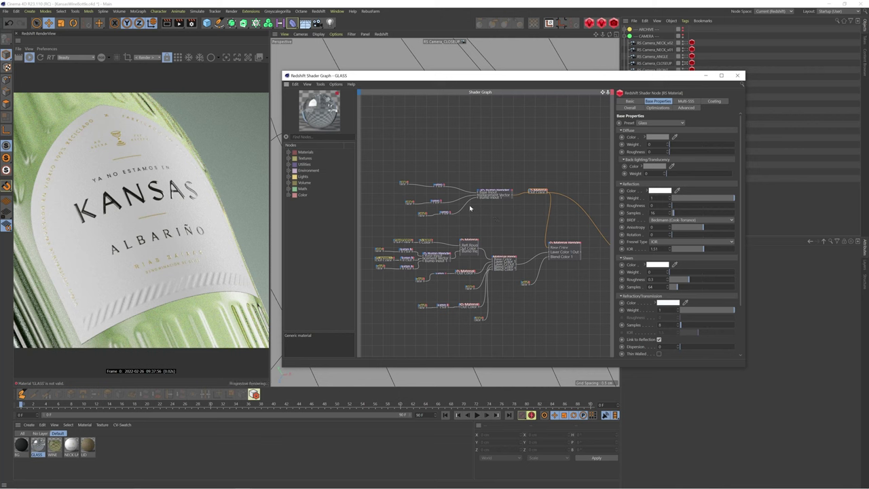
pyautogui.scroll(-2, 465, 207)
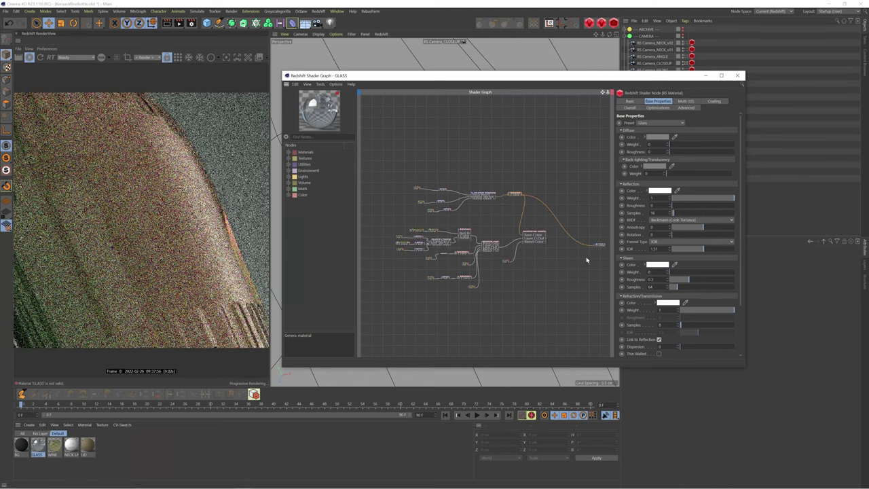
pyautogui.scroll(3, 586, 260)
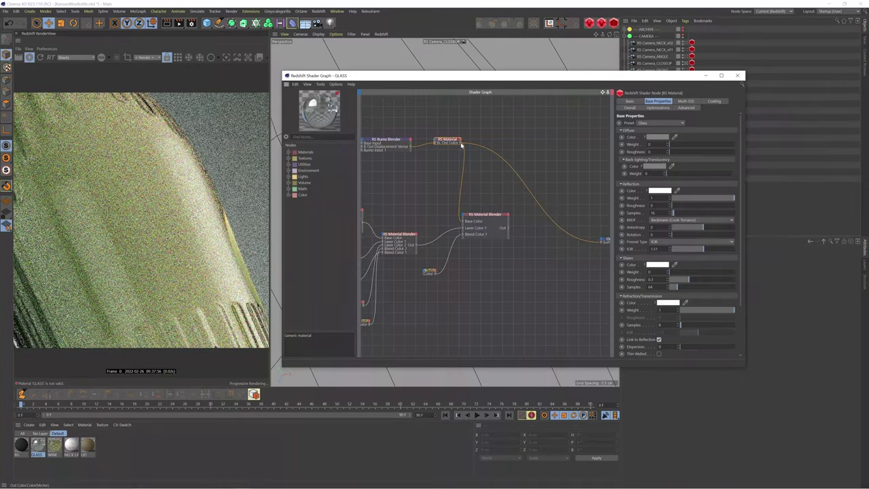
pyautogui.moveTo(461, 144); pyautogui.dragTo(601, 244)
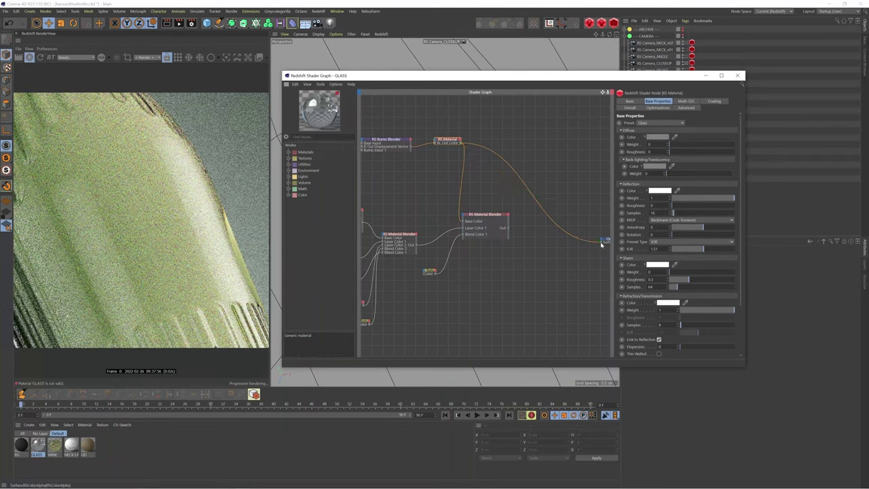
pyautogui.scroll(-3, 574, 276)
pyautogui.scroll(1, 491, 230)
pyautogui.scroll(1, 469, 216)
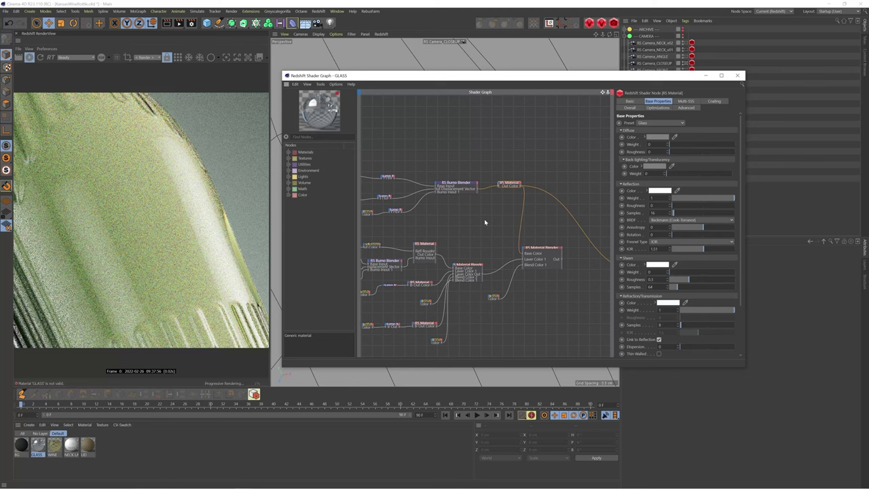
# Try a Maxon Noise node with overall scale 0.1 as the direct output, and delete it to restore the glass RS Material output.
pyautogui.click(485, 222)
pyautogui.rightClick(485, 222)
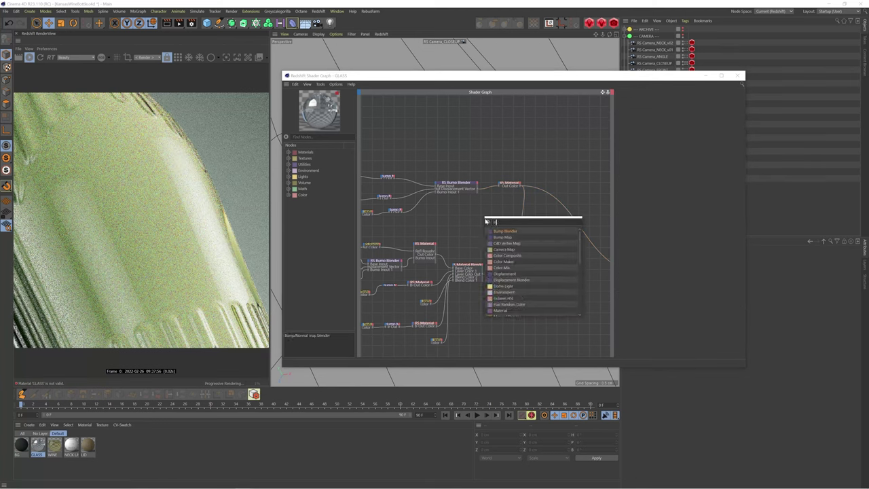
pyautogui.write('noise')
pyautogui.press('Return')
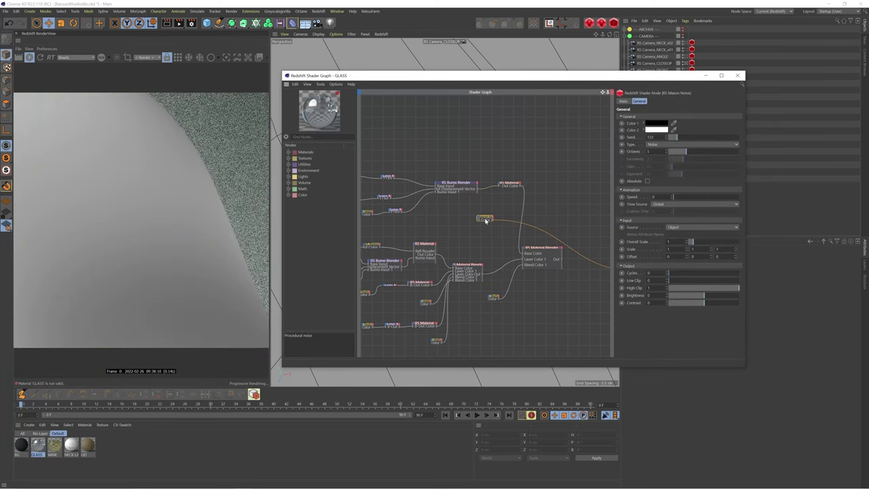
pyautogui.click(690, 246)
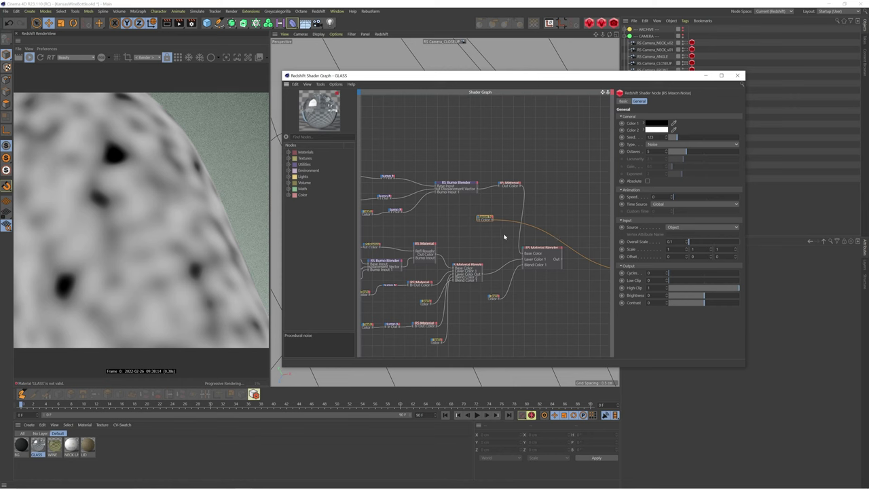
pyautogui.press('Delete')
pyautogui.click(508, 184)
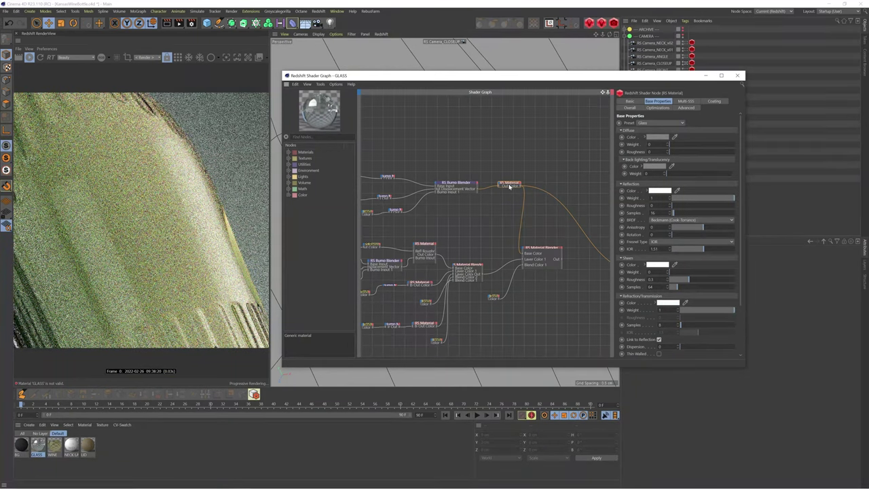
# Switch the view to RS Camera_ANGLE and hide the Lid and NECK_LABEL objects.
pyautogui.moveTo(656, 75); pyautogui.dragTo(666, 98)
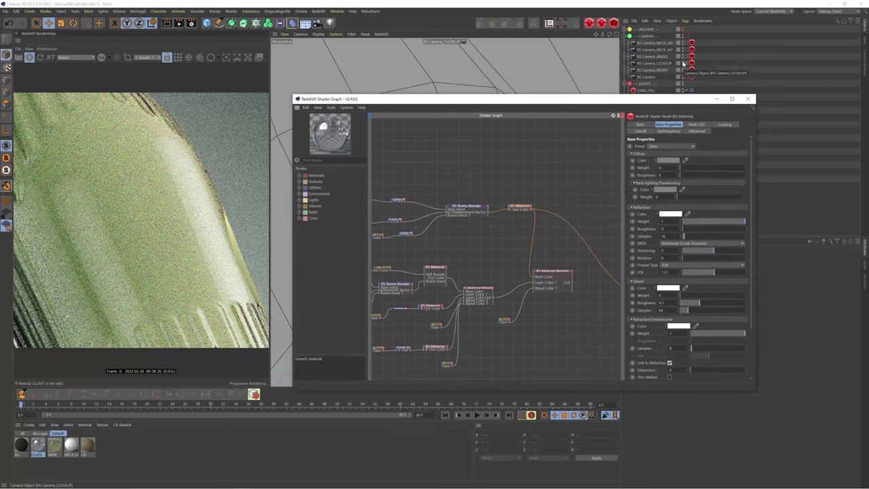
pyautogui.click(683, 56)
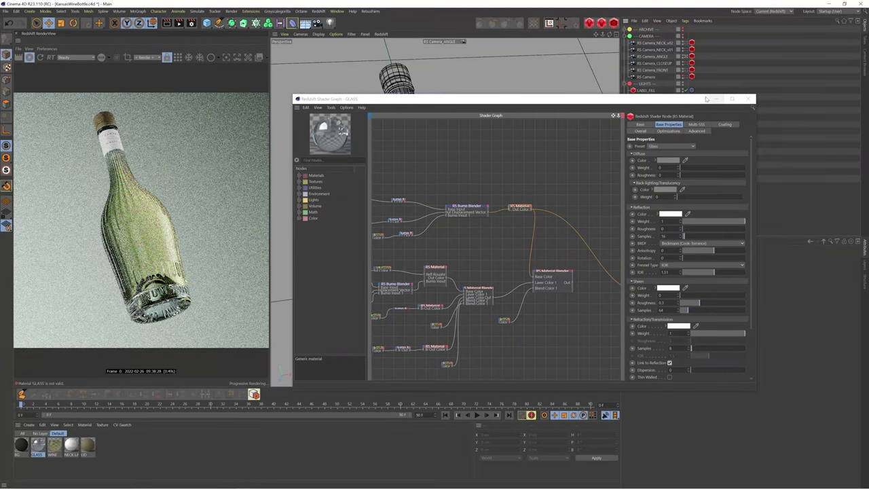
pyautogui.moveTo(706, 98); pyautogui.dragTo(698, 204)
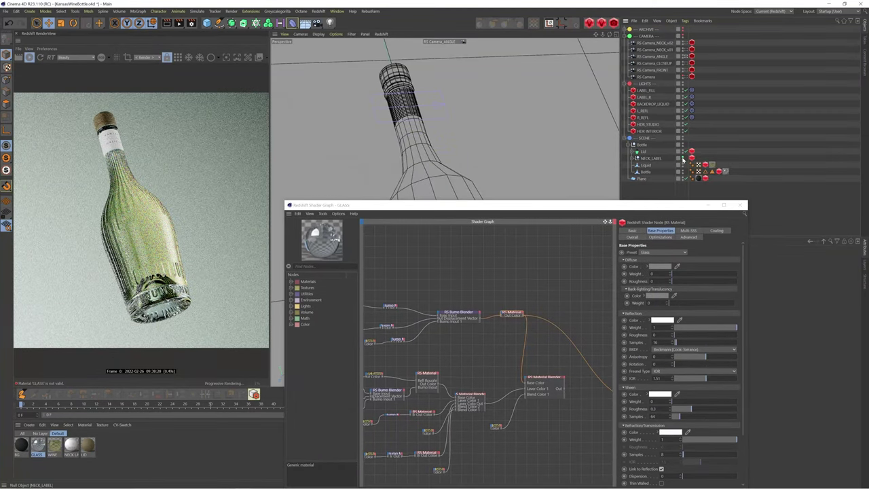
pyautogui.moveTo(555, 204); pyautogui.dragTo(551, 115)
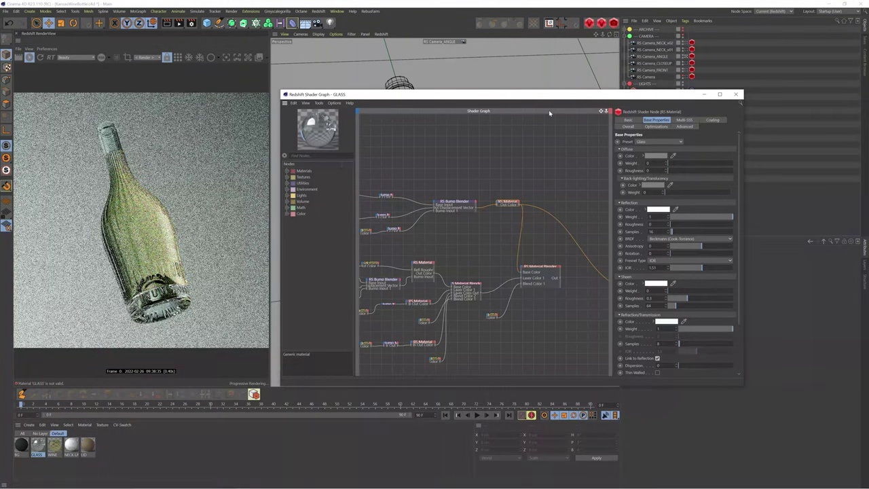
# Check the glass material's refraction color without changing it, and hide the Liquid object.
pyautogui.scroll(-2, 529, 191)
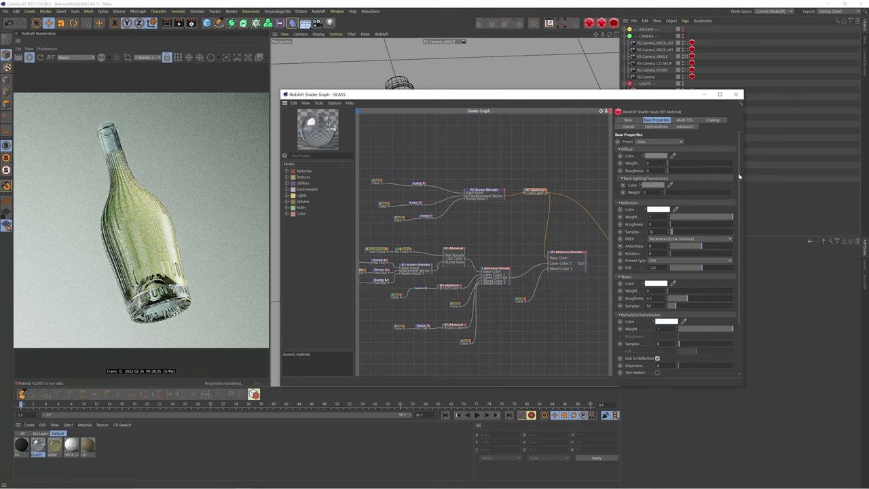
pyautogui.moveTo(740, 178); pyautogui.dragTo(740, 233)
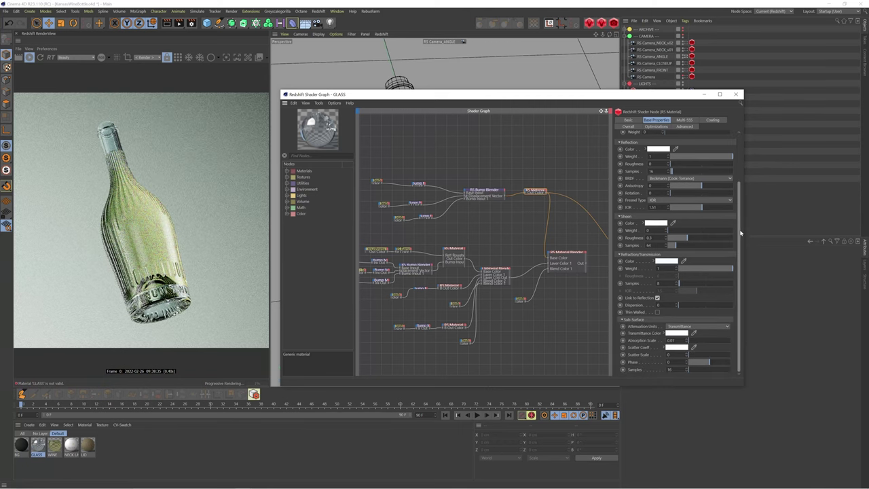
pyautogui.click(668, 262)
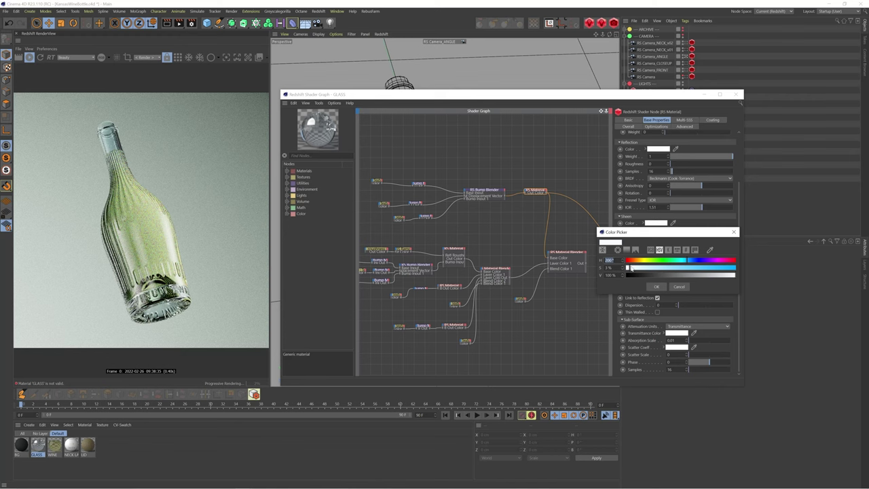
pyautogui.click(679, 286)
pyautogui.moveTo(618, 96); pyautogui.dragTo(637, 97)
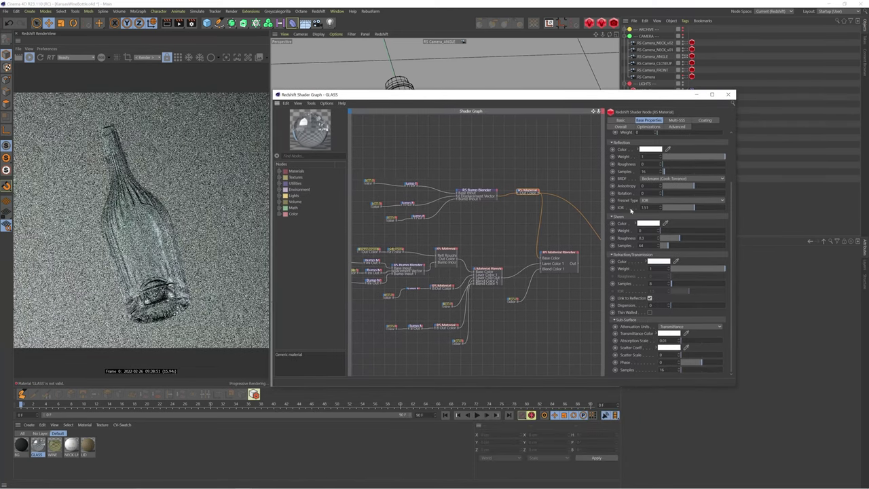
# Try a noticeably more saturated light blue as the glass material's refraction color.
pyautogui.click(656, 262)
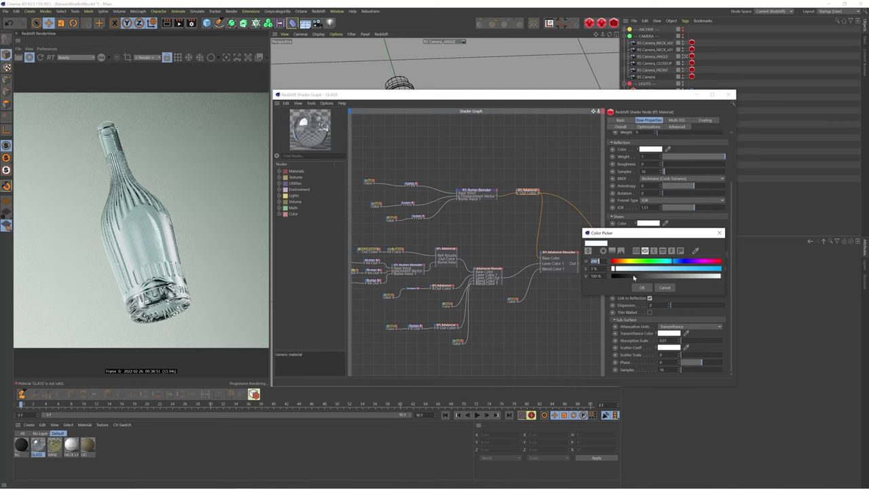
pyautogui.moveTo(642, 269); pyautogui.dragTo(671, 269)
pyautogui.click(644, 288)
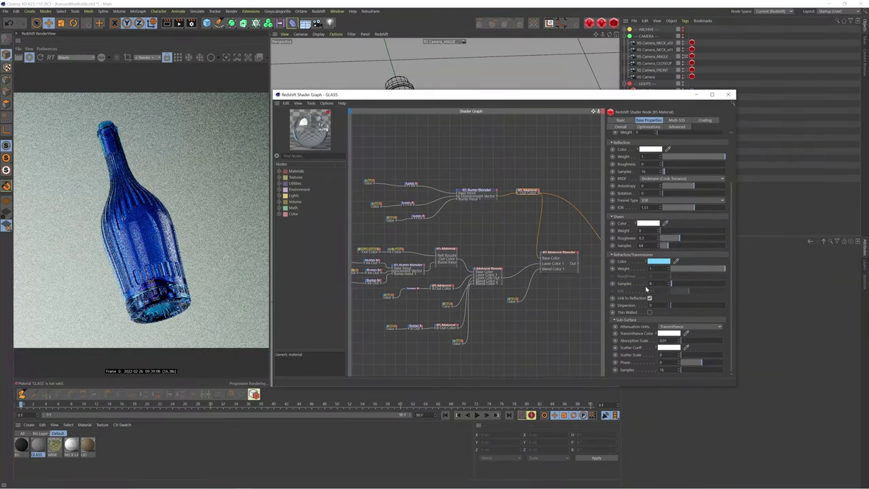
# Lower the refraction color's saturation to a very faint blue tint and review the glass material's base properties.
pyautogui.click(660, 261)
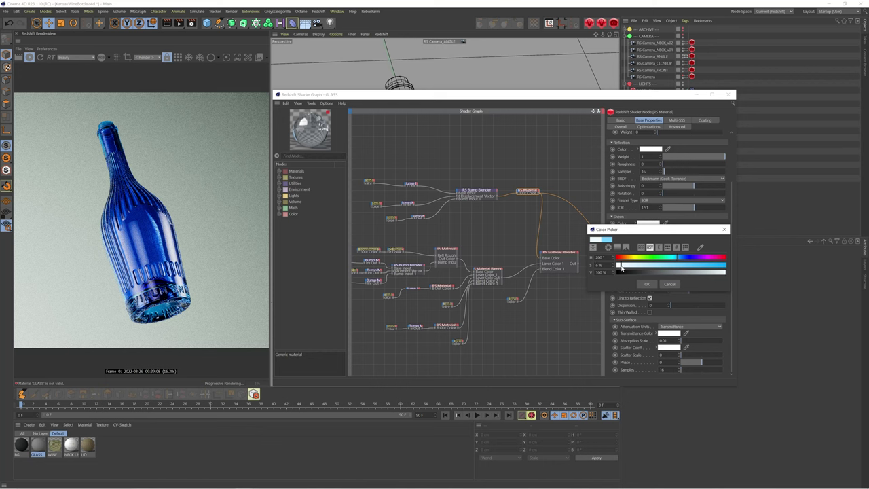
pyautogui.click(646, 284)
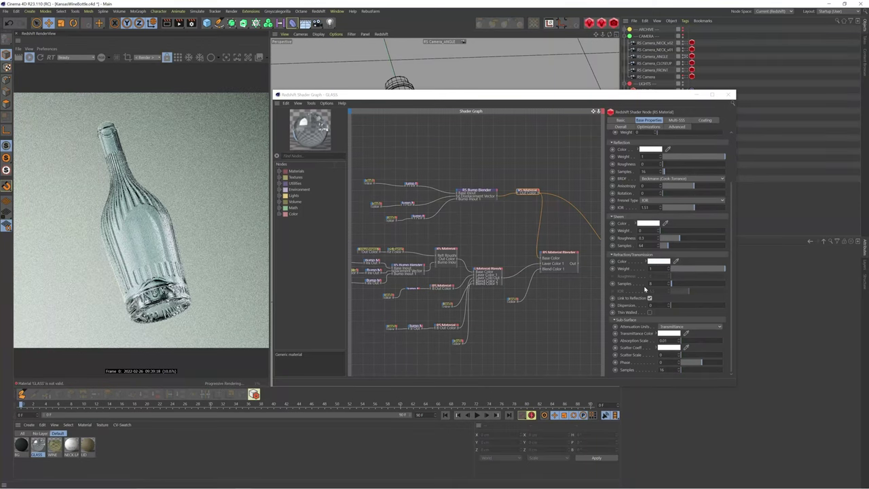
pyautogui.moveTo(732, 313); pyautogui.dragTo(733, 228)
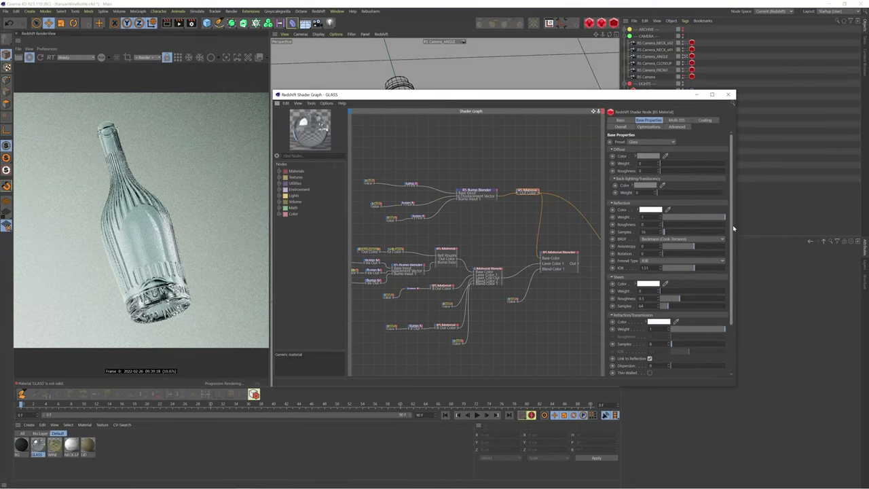
pyautogui.scroll(-3, 733, 205)
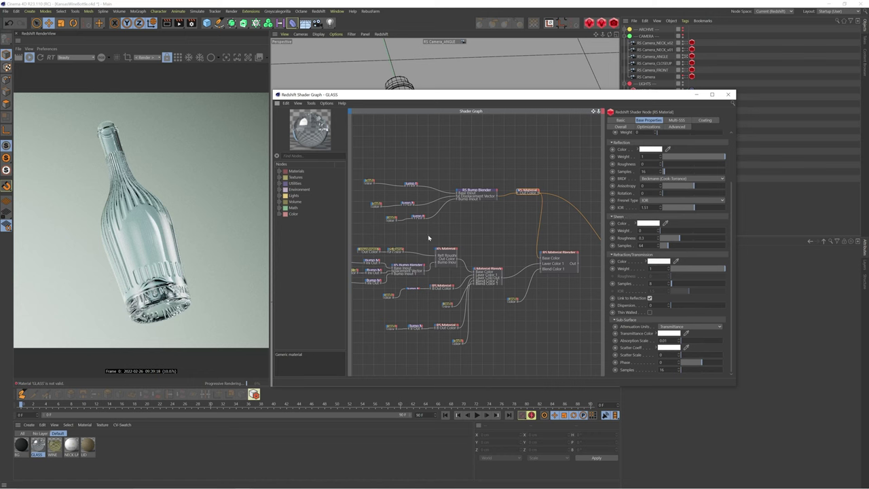
# Preview the glass, punt and bottom-text embossing textures one at a time as the shader's direct output.
pyautogui.keyDown('ctrl'); pyautogui.keyDown('shift'); pyautogui.click(367, 181); pyautogui.keyUp('shift'); pyautogui.keyUp('ctrl')
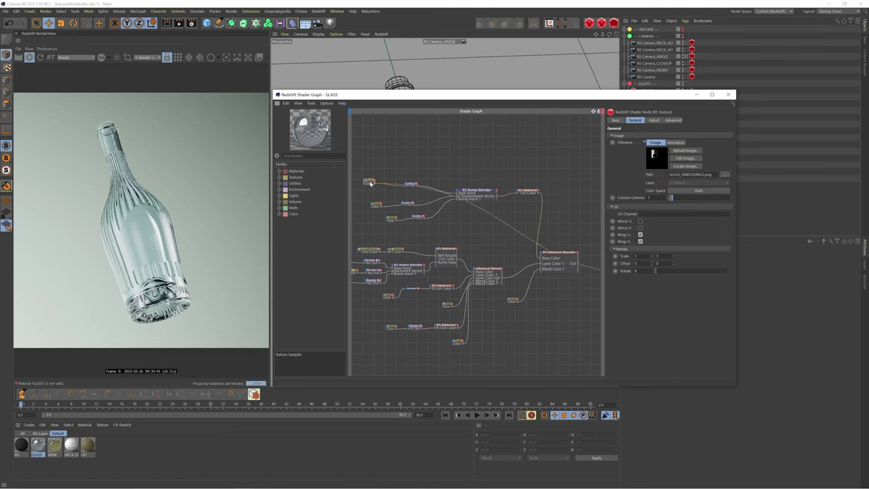
pyautogui.keyDown('ctrl'); pyautogui.keyDown('shift'); pyautogui.click(376, 204); pyautogui.keyUp('shift'); pyautogui.keyUp('ctrl')
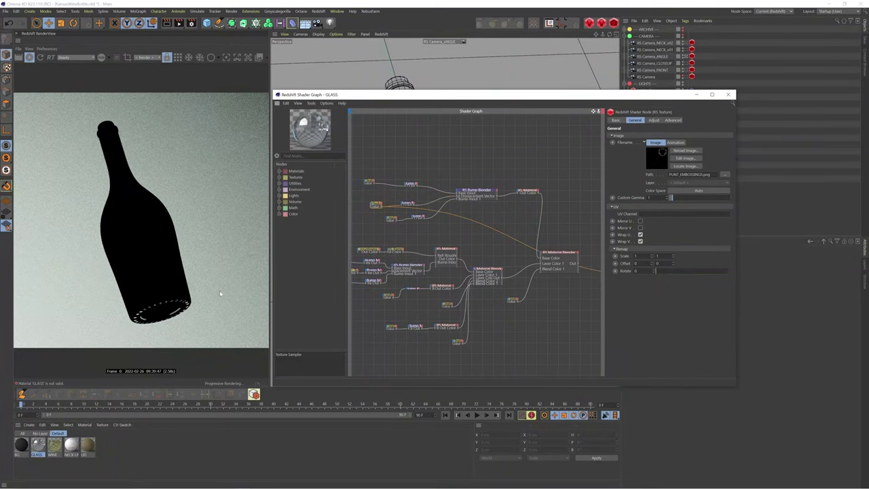
pyautogui.keyDown('ctrl'); pyautogui.keyDown('shift'); pyautogui.click(390, 218); pyautogui.keyUp('shift'); pyautogui.keyUp('ctrl')
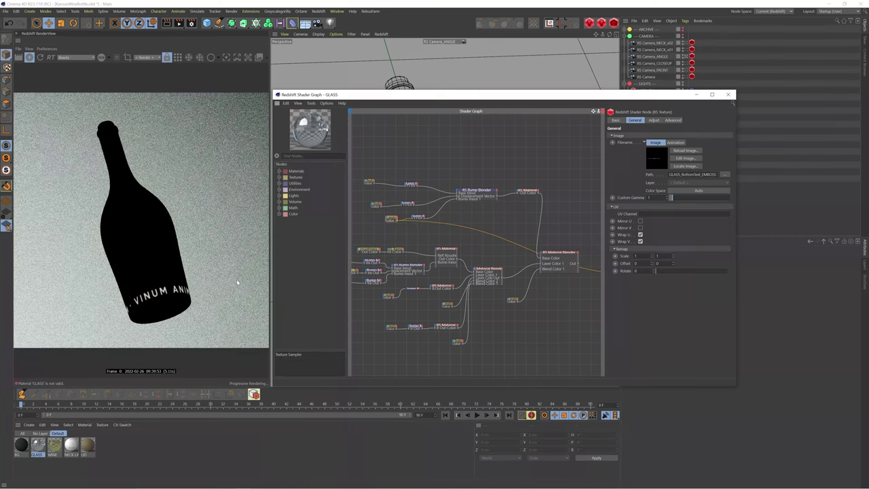
# Inspect the embossing Bump Map and Bump Blender settings, with the glass RS Material sent to the output again.
pyautogui.click(415, 217)
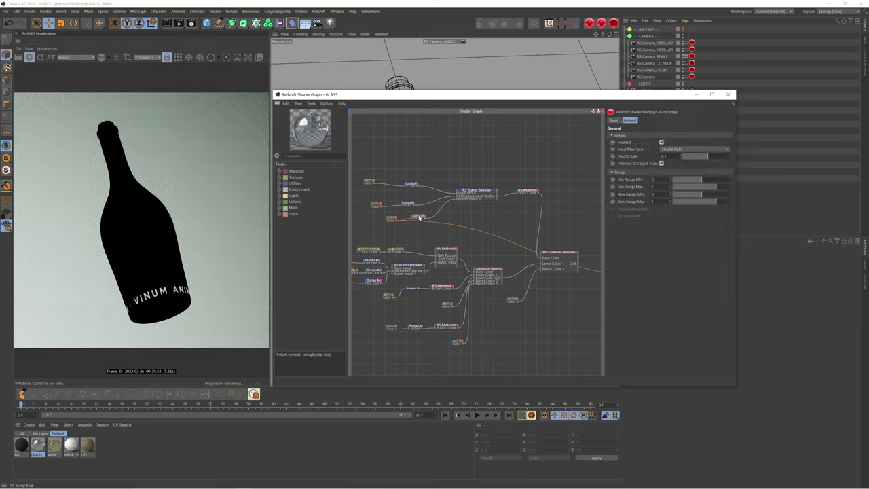
pyautogui.click(412, 184)
pyautogui.click(529, 190)
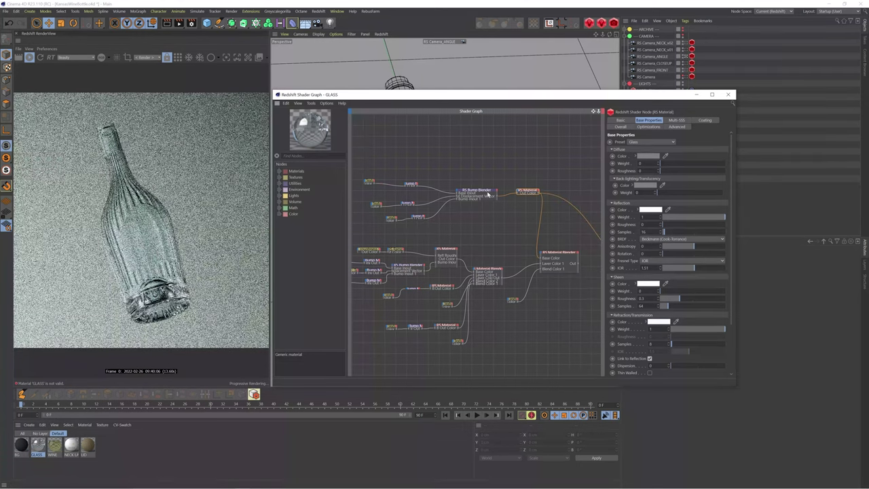
pyautogui.click(410, 182)
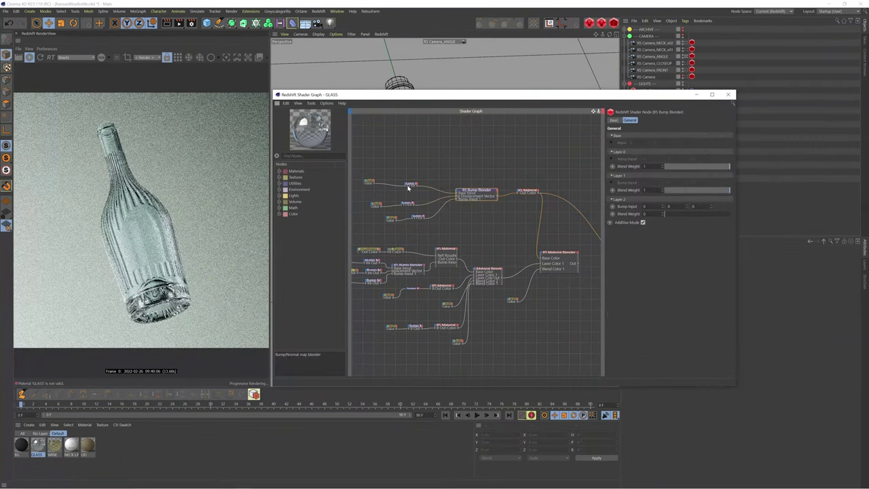
pyautogui.click(411, 184)
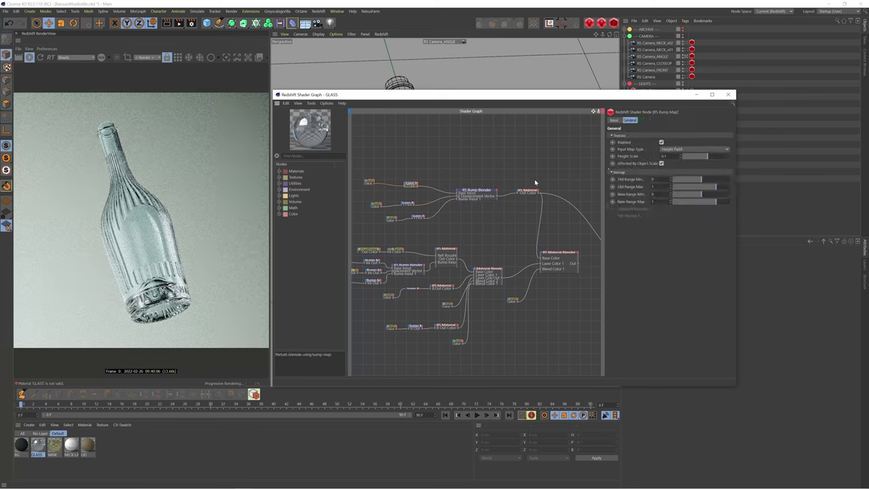
# Try the RS Bump Blender with Additive Mode off and the Layer 0 and Layer 1 blend weights lowered to 0.
pyautogui.click(408, 203)
pyautogui.click(474, 193)
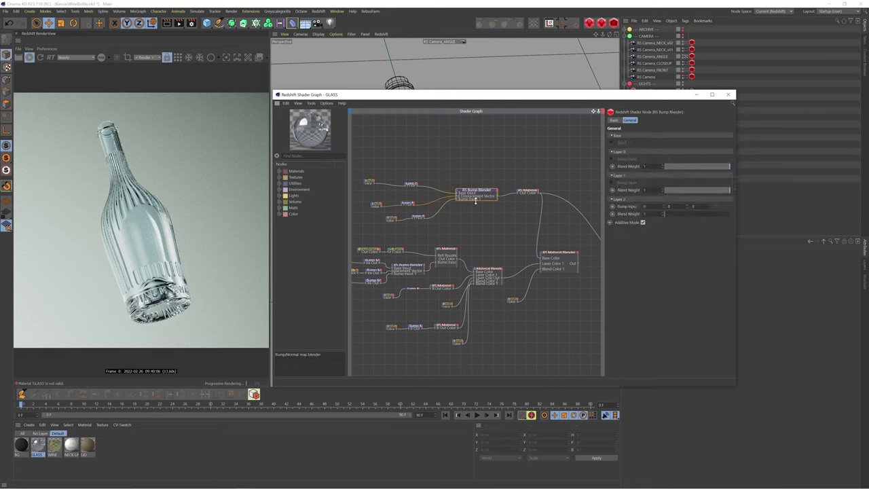
pyautogui.click(470, 195)
pyautogui.click(471, 196)
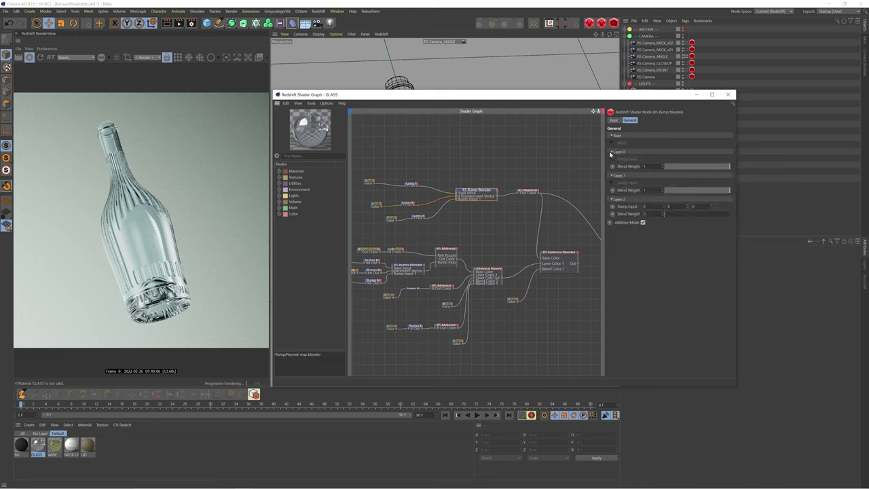
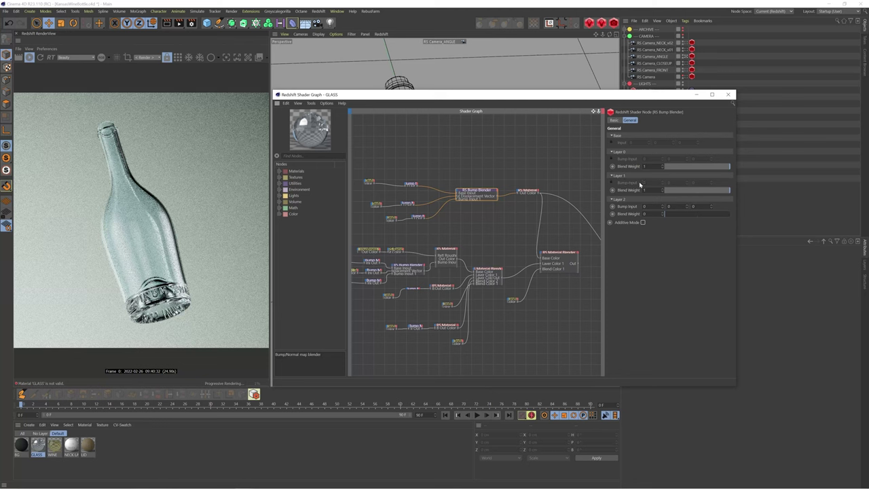
pyautogui.moveTo(690, 192); pyautogui.dragTo(624, 193)
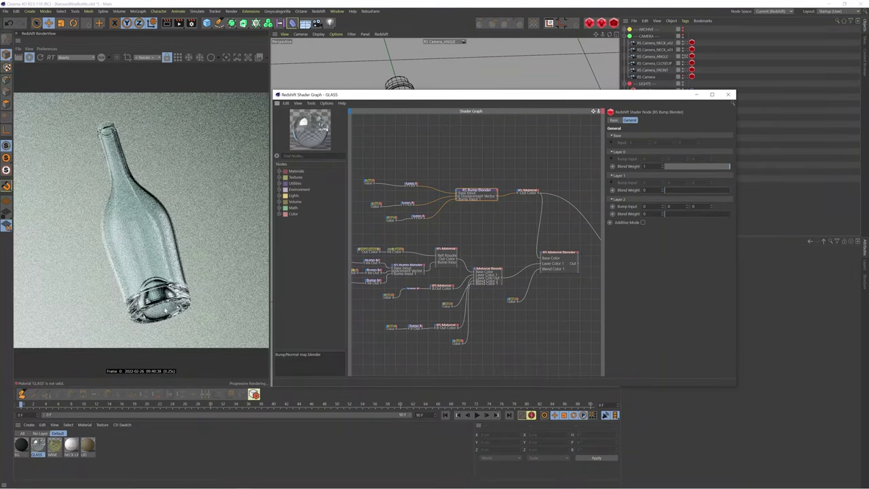
pyautogui.moveTo(706, 166); pyautogui.dragTo(551, 206)
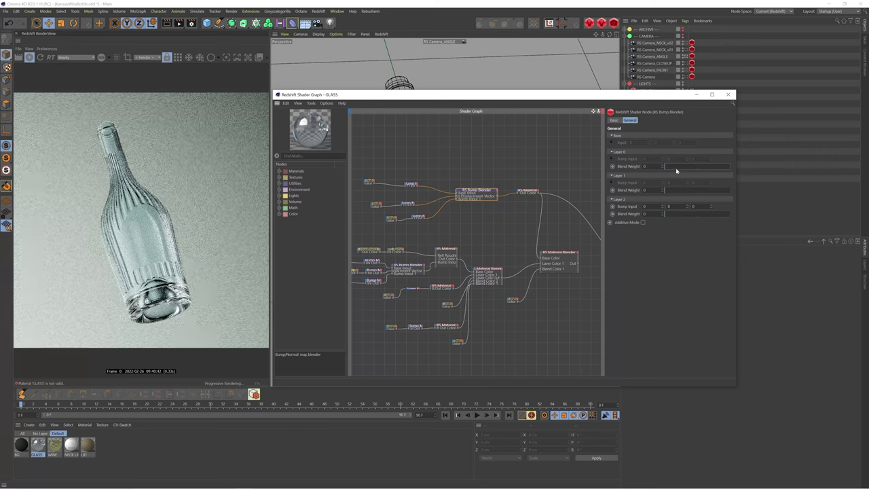
# Restore the Bump Blender's Layer 0 and Layer 1 blend weights to 1 and re-enable Additive Mode.
pyautogui.moveTo(676, 169); pyautogui.dragTo(752, 166)
pyautogui.moveTo(703, 189); pyautogui.dragTo(740, 190)
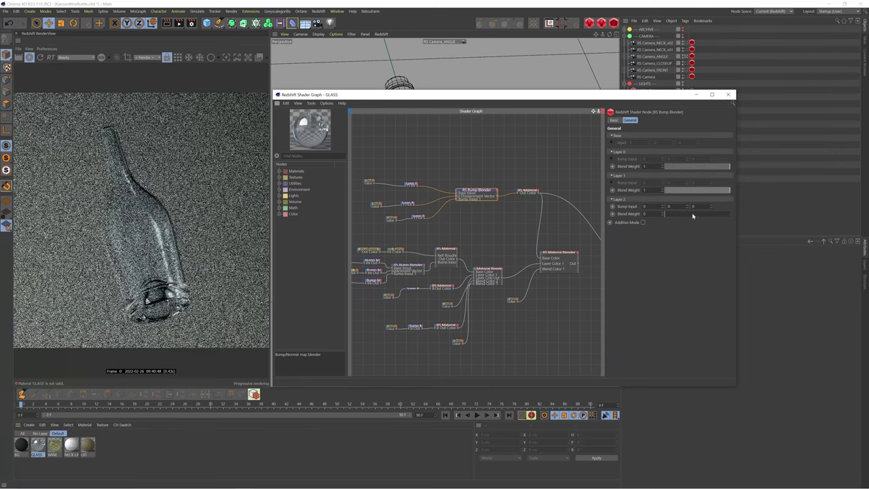
pyautogui.click(643, 222)
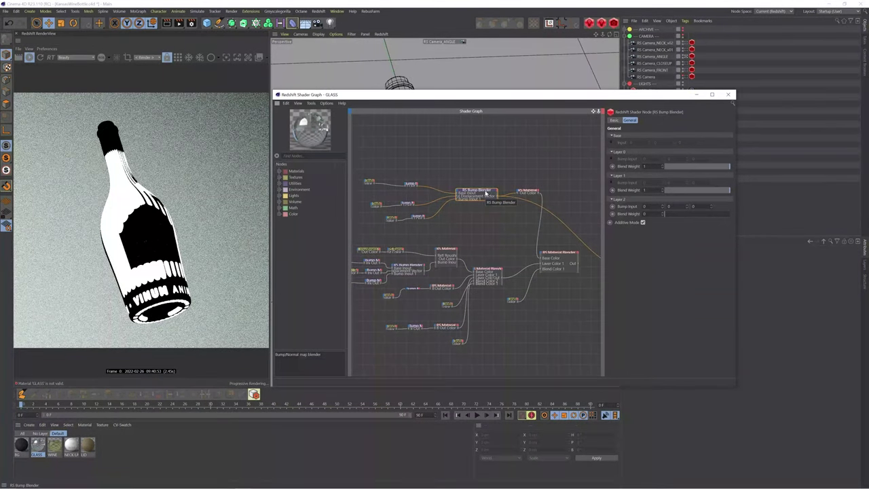
# Compare the Bump Blender's direct output with Additive Mode off and on, and return the glass RS Material to the output.
pyautogui.click(642, 223)
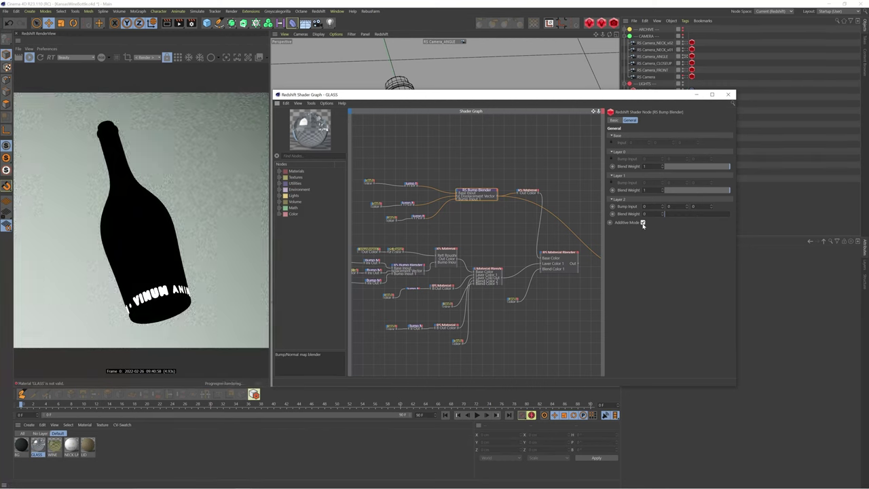
pyautogui.click(642, 223)
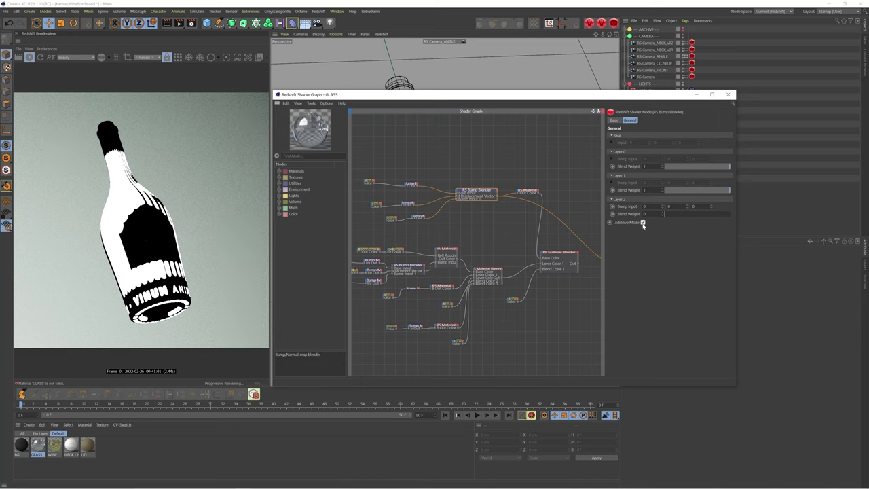
pyautogui.click(524, 191)
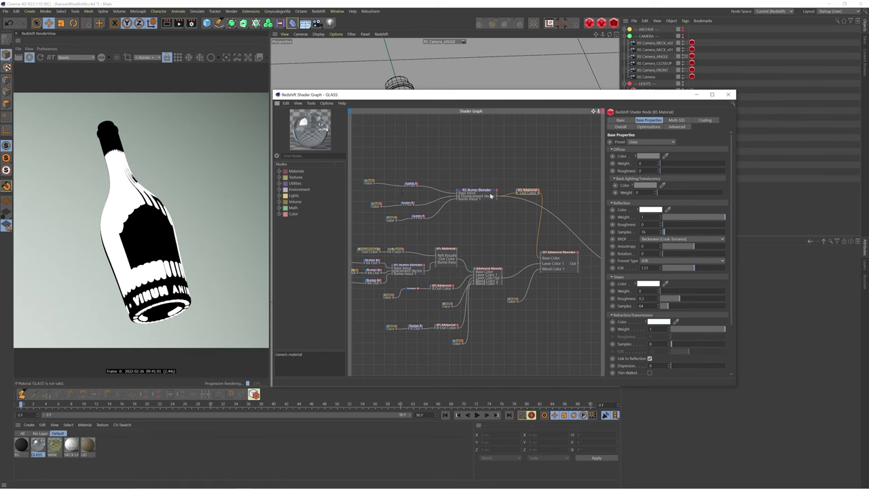
pyautogui.click(528, 191)
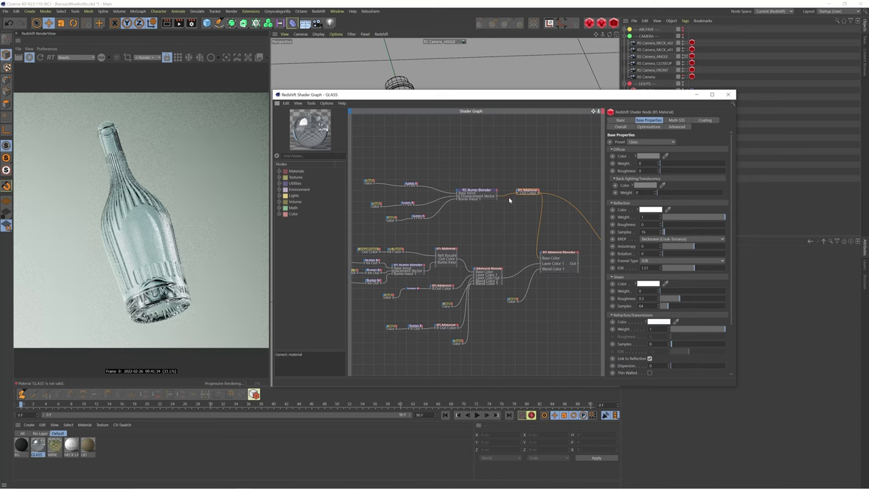
# Switch the render view to the RS Camera_CLOSEUP camera and move the shader graph window clear of the render.
pyautogui.scroll(-2, 559, 305)
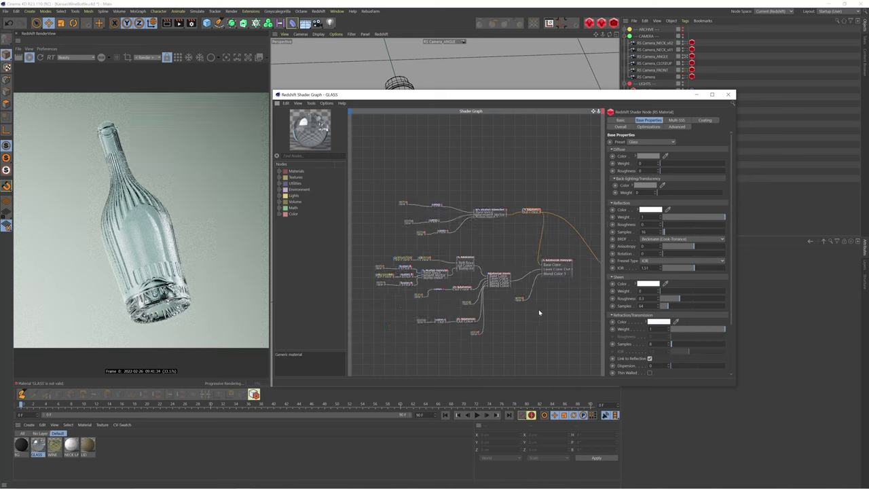
pyautogui.scroll(1, 400, 341)
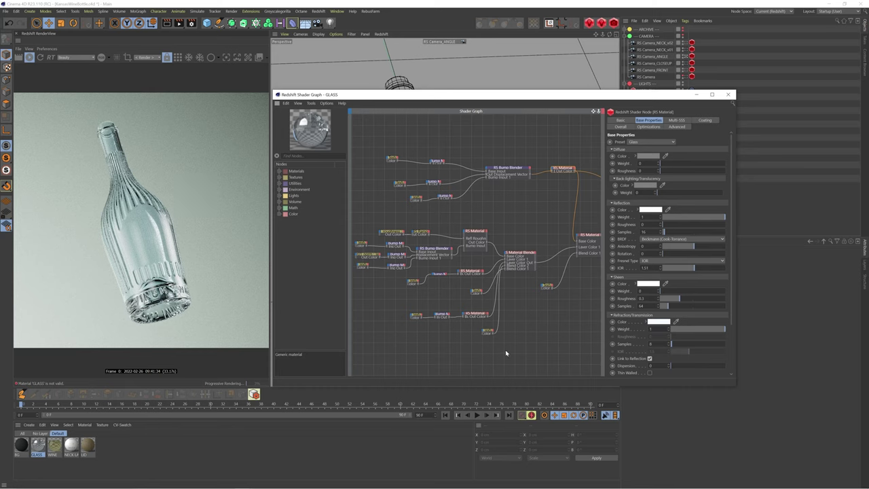
pyautogui.click(684, 63)
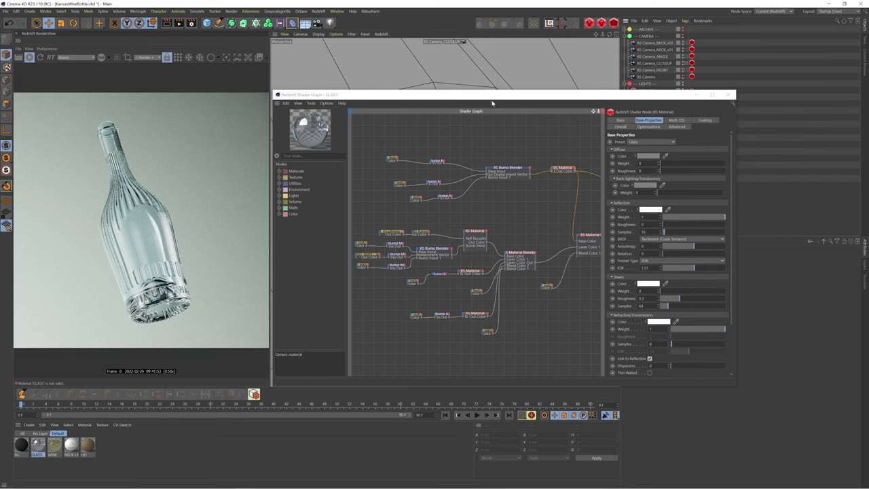
pyautogui.moveTo(492, 99); pyautogui.dragTo(562, 82)
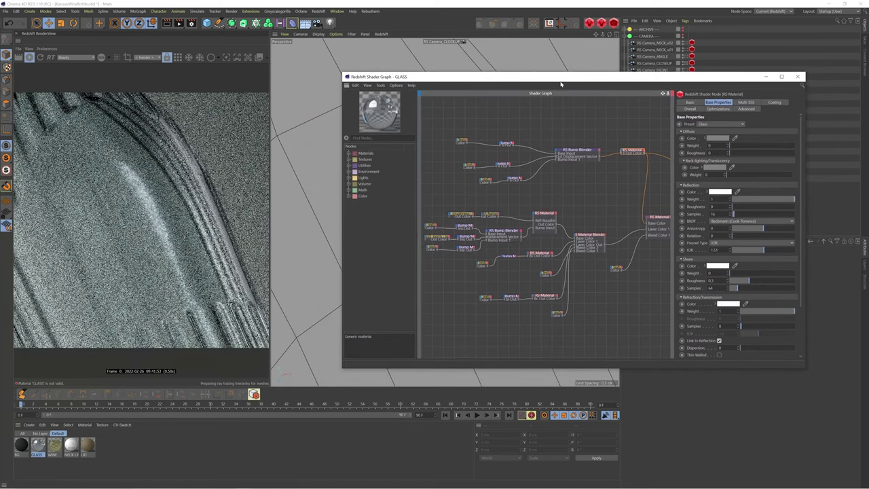
# Send the paper label's RS Material to the output and examine its diffuse color, reflection, IOR and coating settings.
pyautogui.click(546, 213)
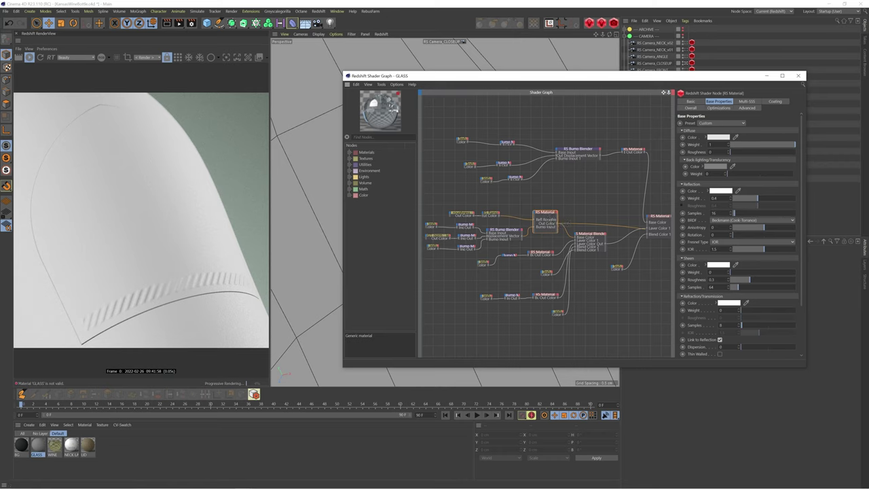
pyautogui.click(722, 138)
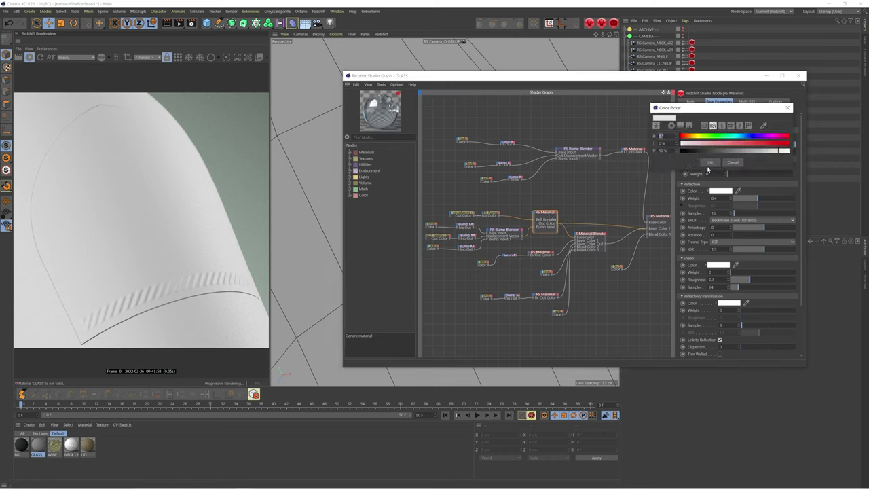
pyautogui.click(731, 163)
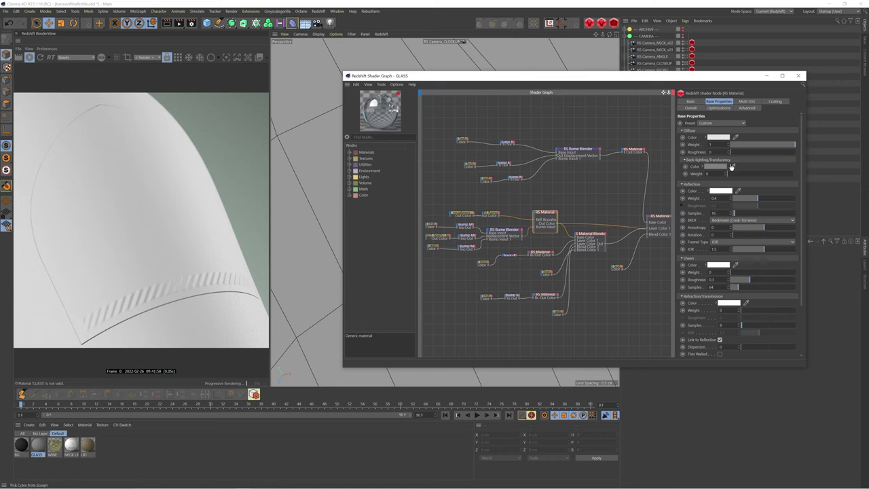
pyautogui.click(731, 167)
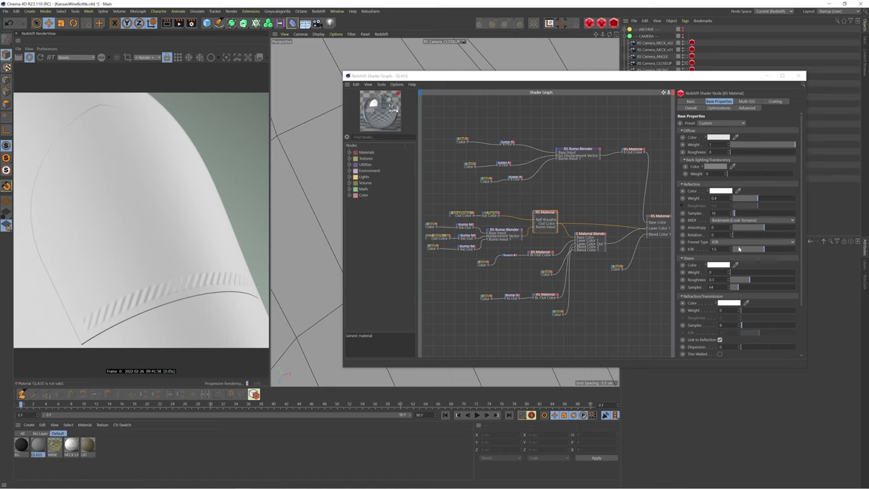
pyautogui.click(715, 249)
pyautogui.click(798, 287)
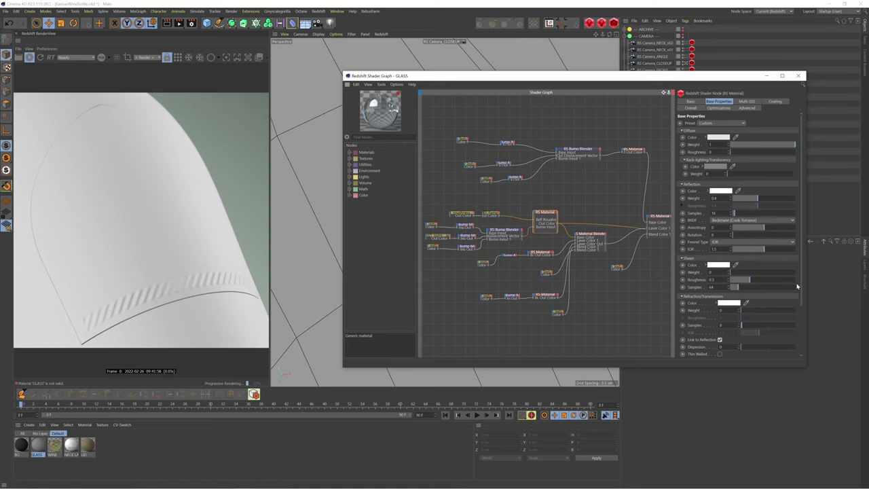
pyautogui.scroll(-2, 803, 288)
pyautogui.click(775, 101)
pyautogui.click(719, 101)
# Preview the paper01_roughness.png texture and its RS Ramp as direct outputs, and inspect the ramp's white knot.
pyautogui.click(459, 215)
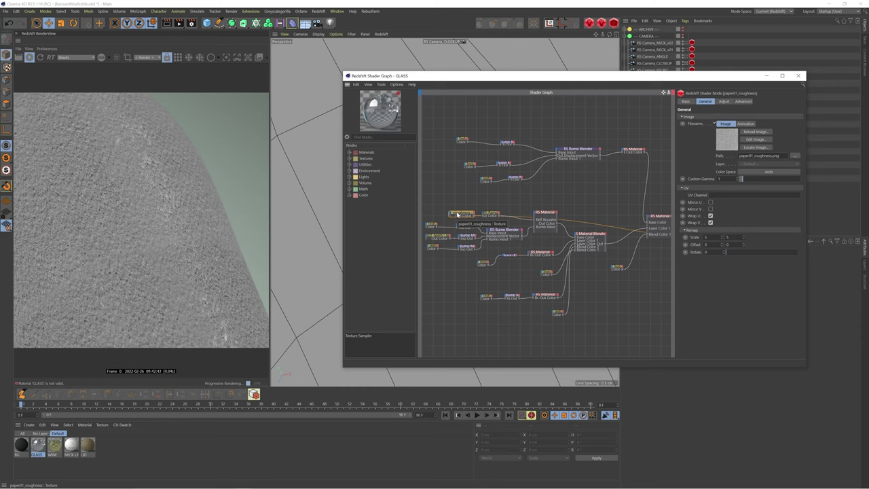
pyautogui.click(493, 215)
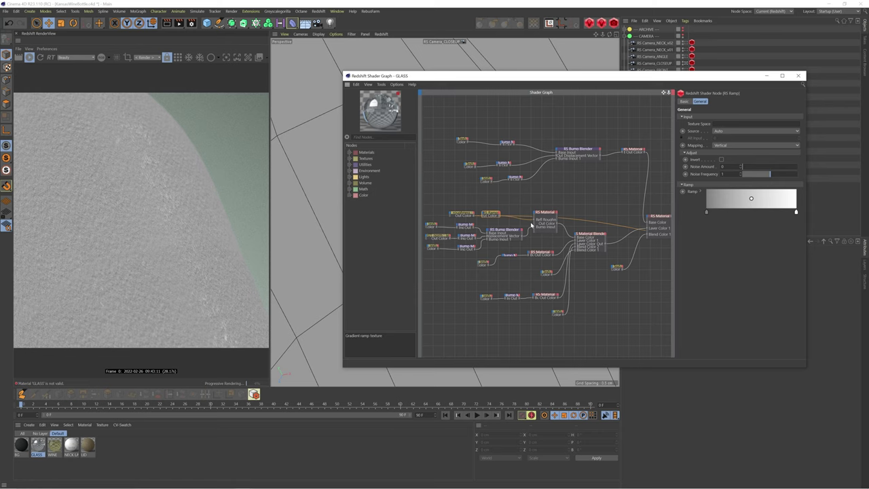
pyautogui.doubleClick(797, 213)
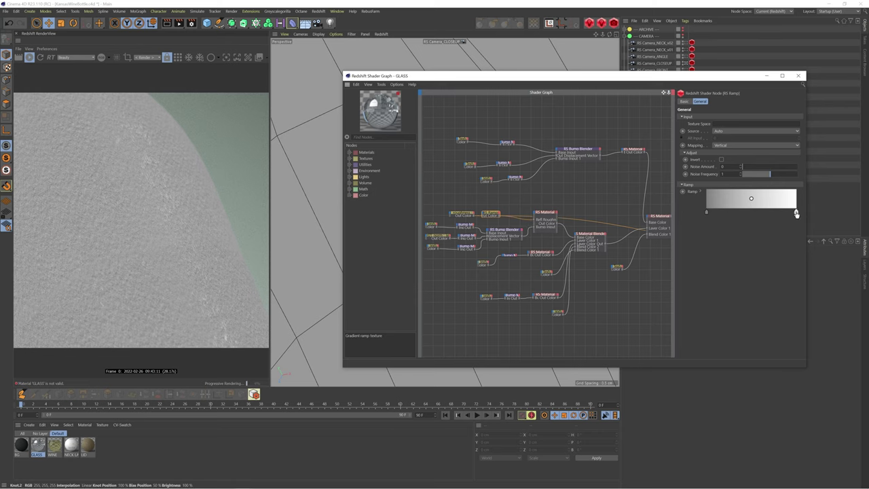
pyautogui.click(806, 246)
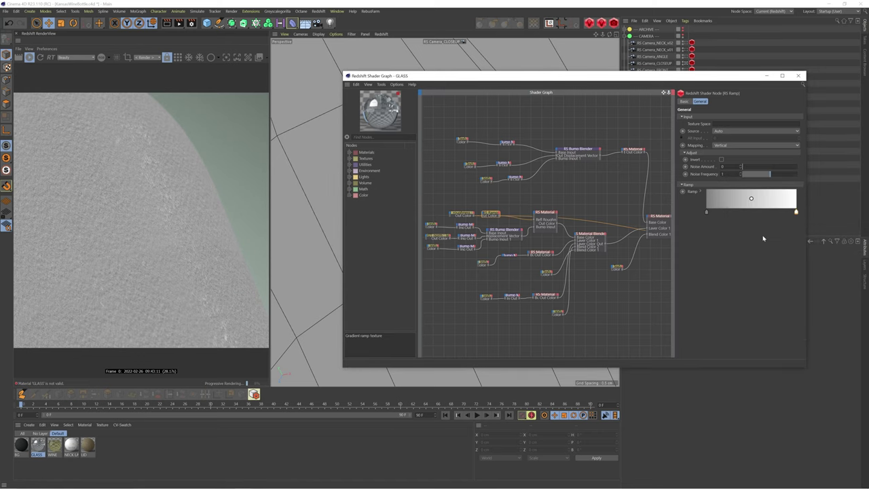
# Try changing the roughness ramp's grey knot to black and moving it to about the middle, viewed on the label material.
pyautogui.doubleClick(706, 212)
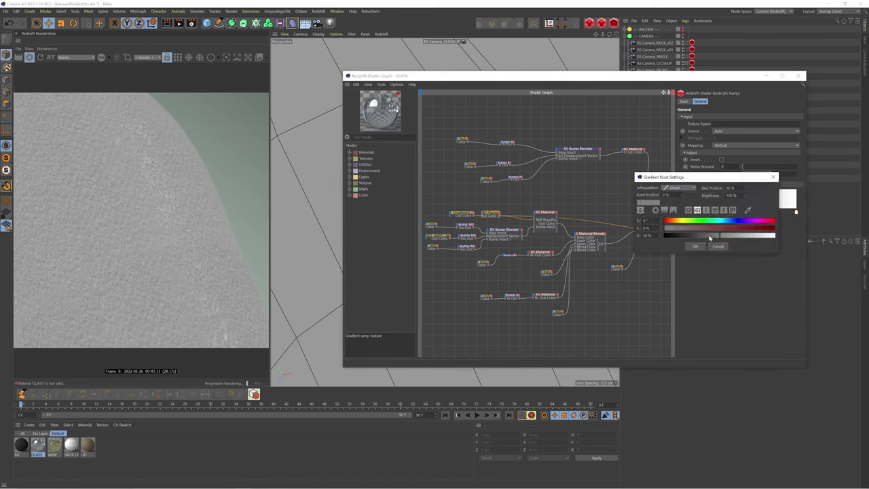
pyautogui.click(694, 246)
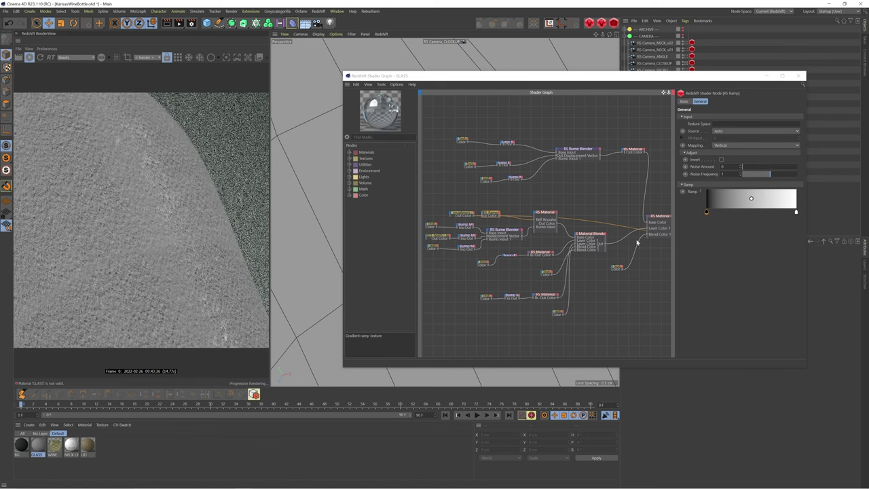
pyautogui.moveTo(706, 211); pyautogui.dragTo(748, 211)
pyautogui.click(547, 217)
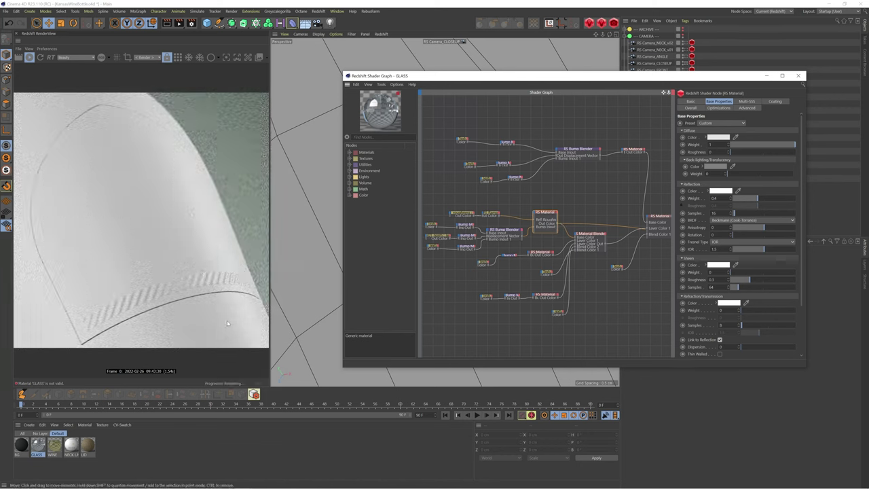
# Undo the roughness ramp's knot changes, restoring its grey-to-white gradient.
pyautogui.click(491, 214)
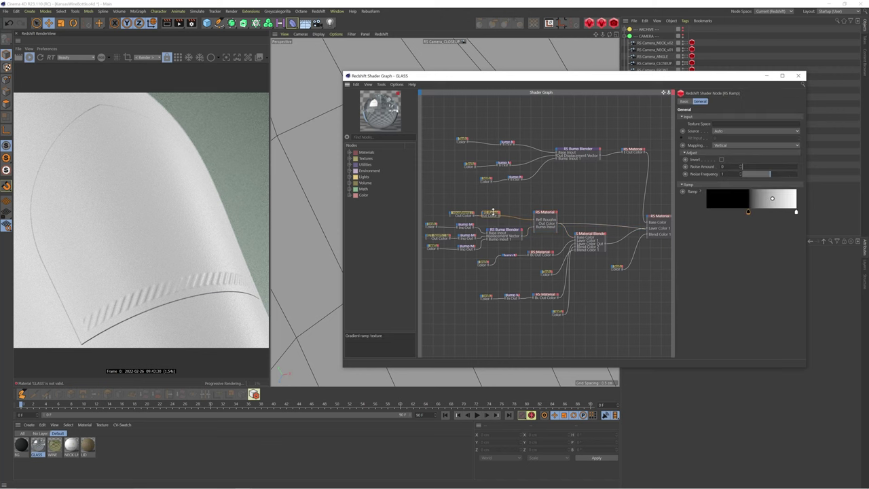
pyautogui.click(516, 216)
pyautogui.click(492, 214)
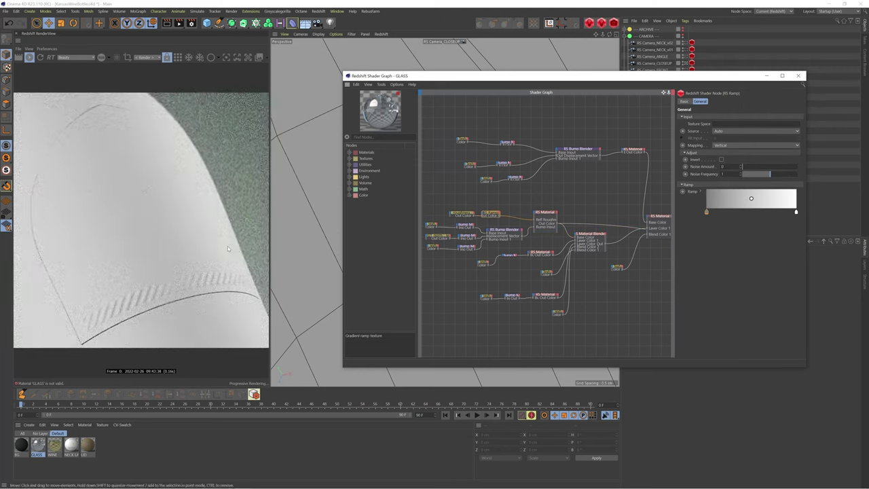
# Render a small region along the label's edge to check the paper roughness, and turn region rendering off again.
pyautogui.click(127, 57)
pyautogui.moveTo(132, 161); pyautogui.dragTo(232, 274)
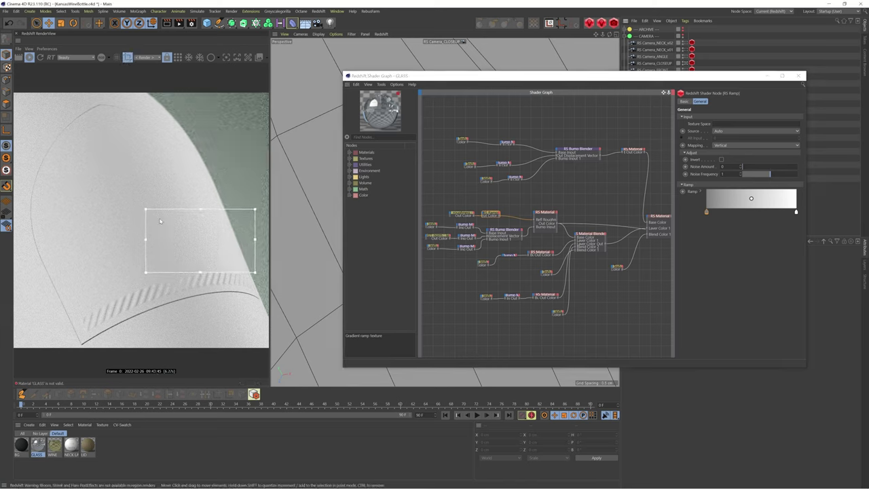
pyautogui.moveTo(142, 206); pyautogui.dragTo(189, 220)
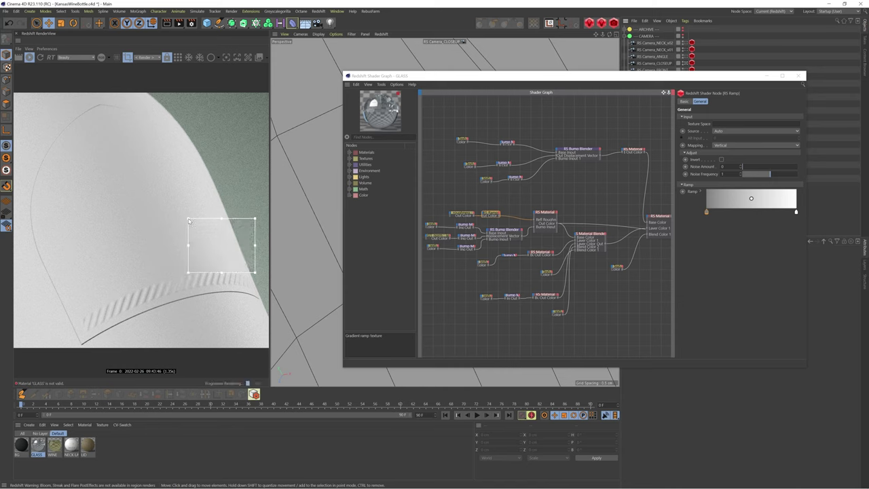
pyautogui.click(127, 57)
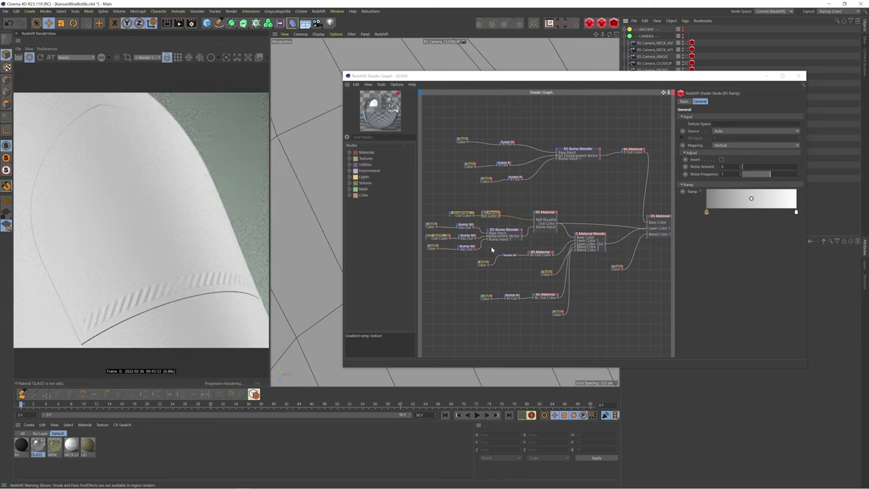
# Preview the Body-Label_ALPHA.png texture and the paper label material, and set the label edge bump map's Height Scale to 0.3.
pyautogui.click(432, 226)
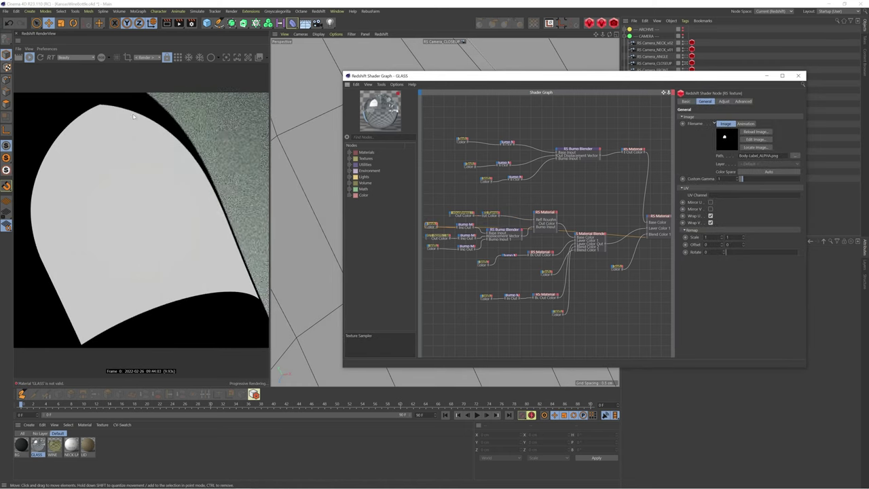
pyautogui.click(551, 219)
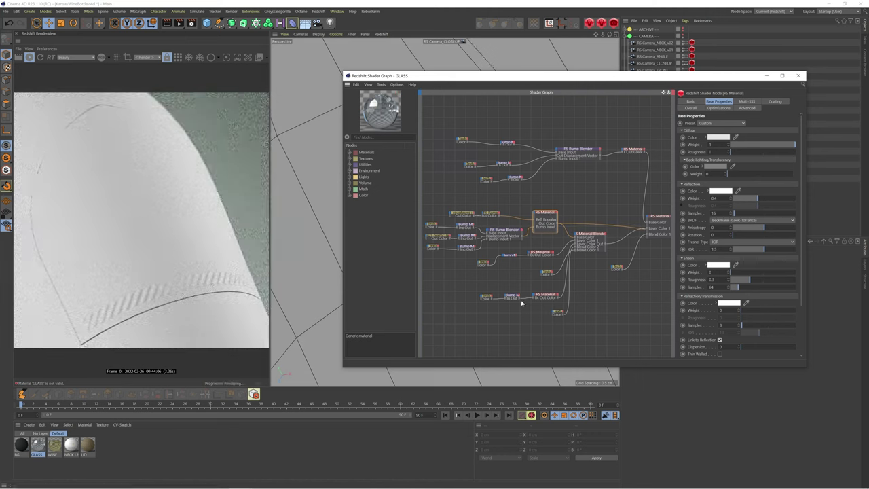
pyautogui.click(632, 149)
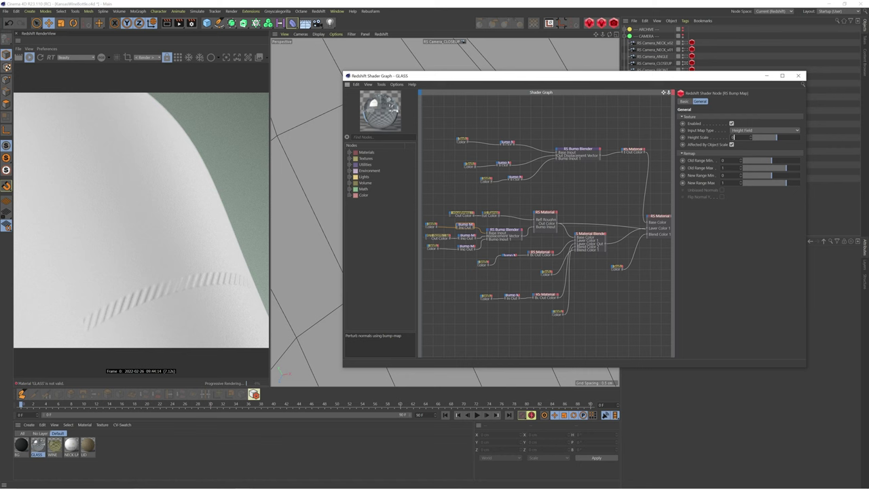
pyautogui.write('.5')
pyautogui.press('Return')
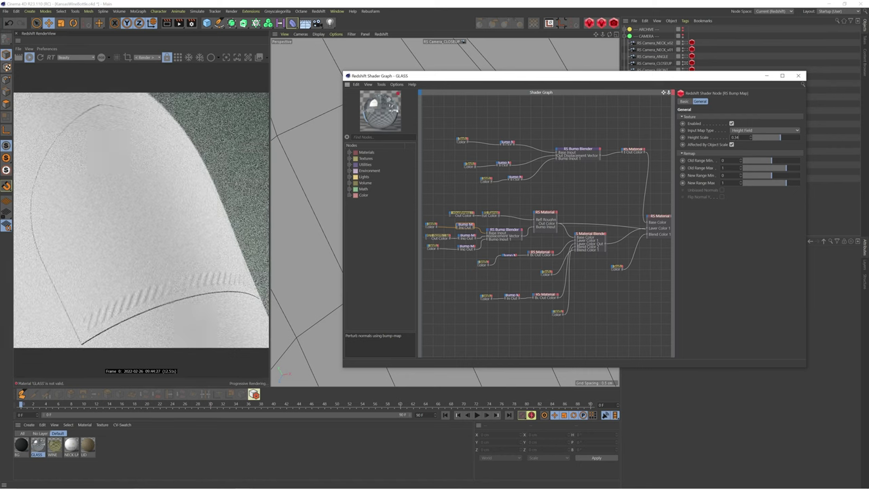
pyautogui.write('0.3')
pyautogui.press('Return')
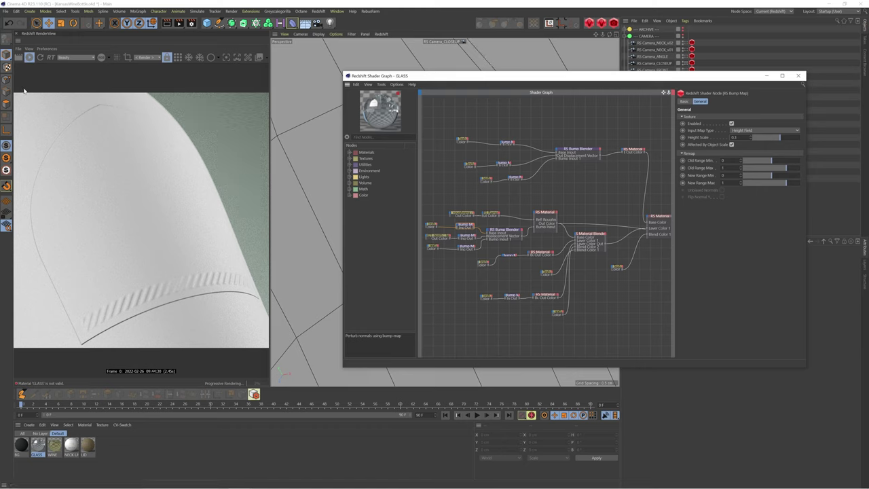
# Preview the paper01_norm.png and stripe bump textures, inspect the label's Bump Blender, and view the paper material and Material Blender outputs.
pyautogui.click(443, 236)
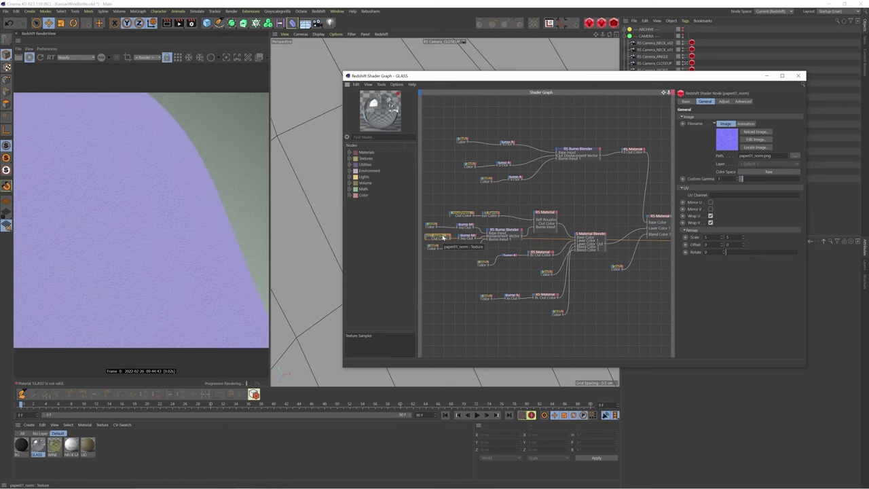
pyautogui.click(433, 247)
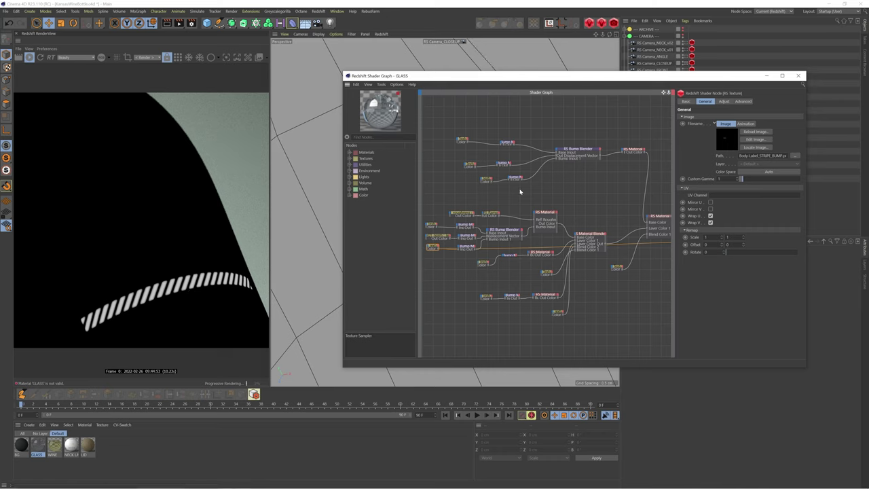
pyautogui.click(505, 231)
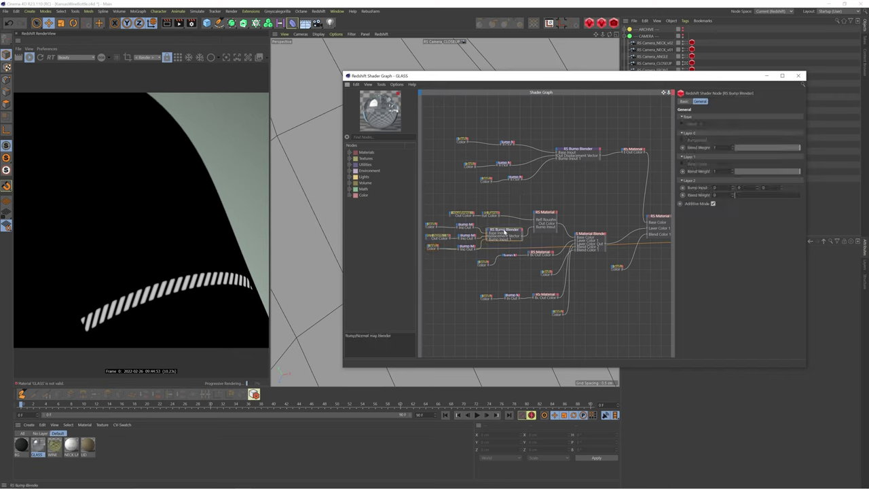
pyautogui.click(540, 213)
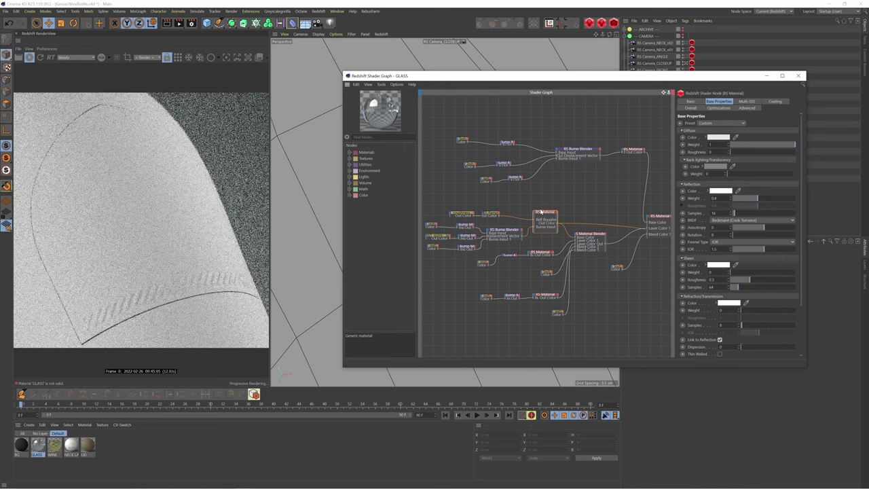
pyautogui.click(594, 236)
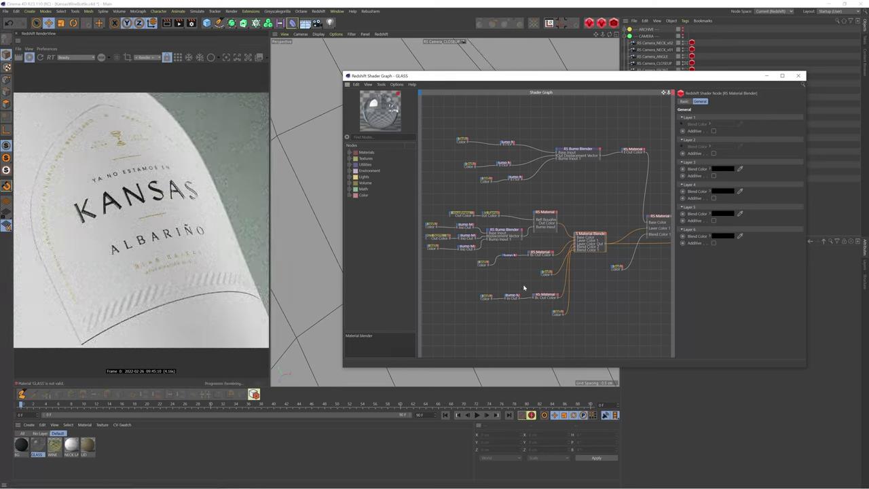
# Preview the black lettering material and its Body-Label_BLACK_BUMP texture, and inspect the material's diffuse color and base properties.
pyautogui.click(539, 253)
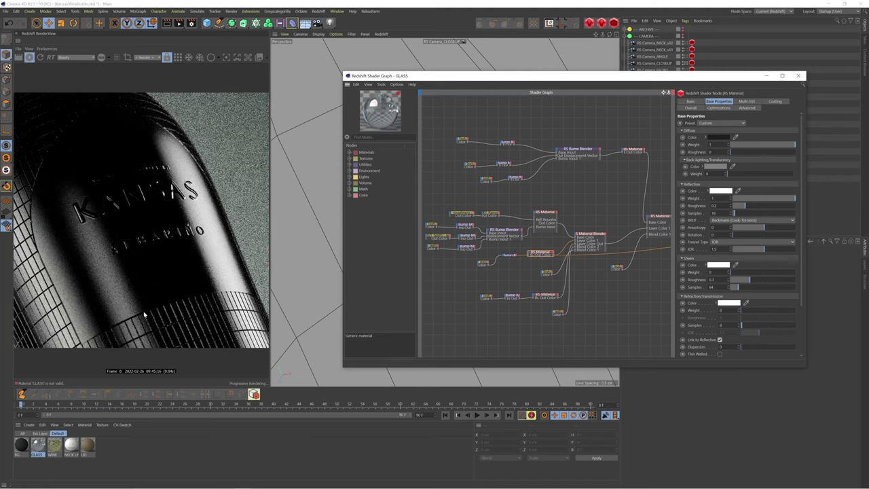
pyautogui.click(483, 263)
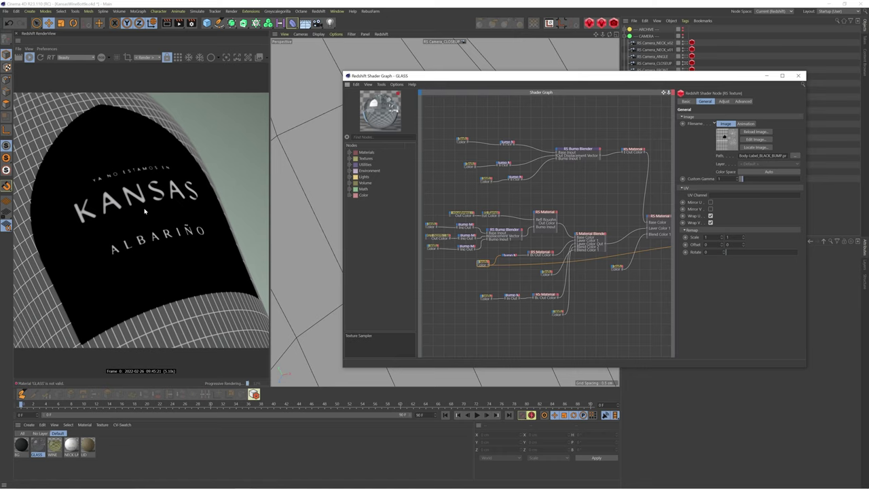
pyautogui.click(540, 252)
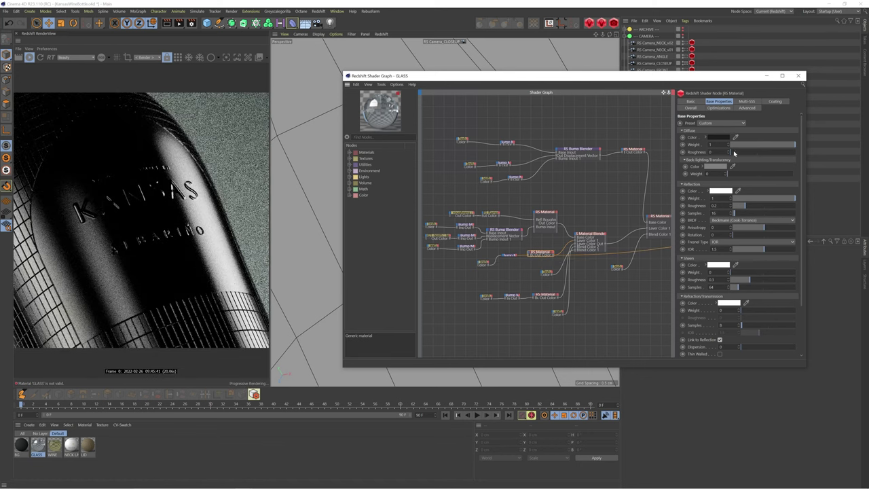
pyautogui.click(719, 138)
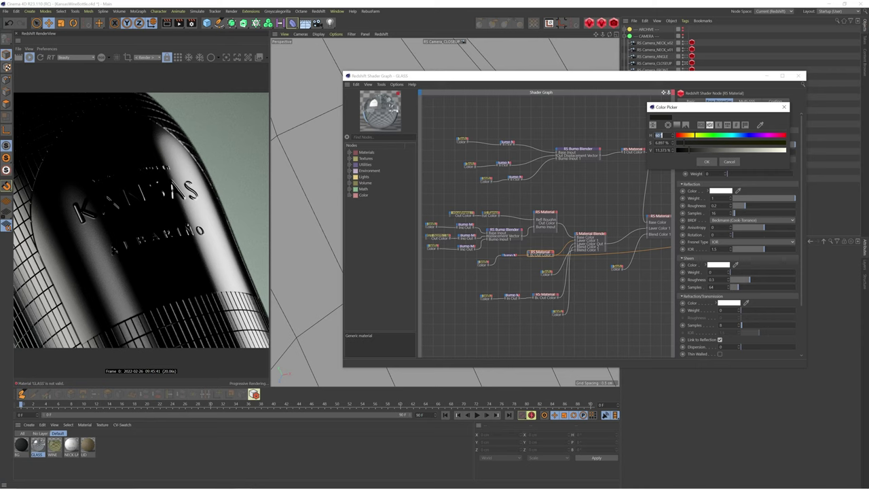
pyautogui.click(706, 162)
pyautogui.scroll(-3, 802, 209)
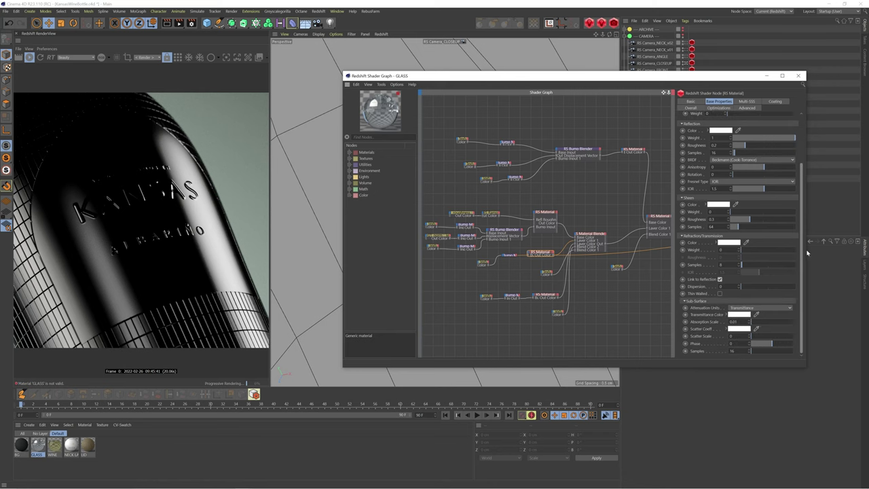
pyautogui.scroll(3, 798, 250)
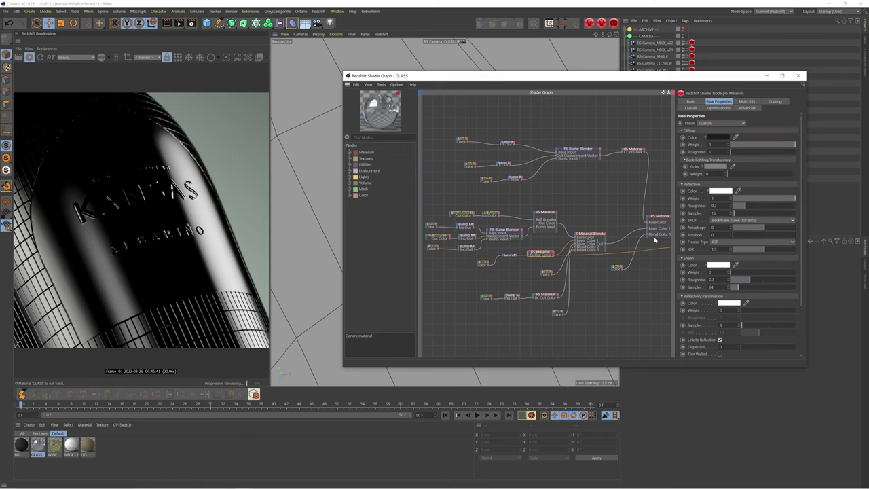
# Preview the gold lettering material and its Body-Label_GOLD_BUMP texture as direct outputs.
pyautogui.click(544, 297)
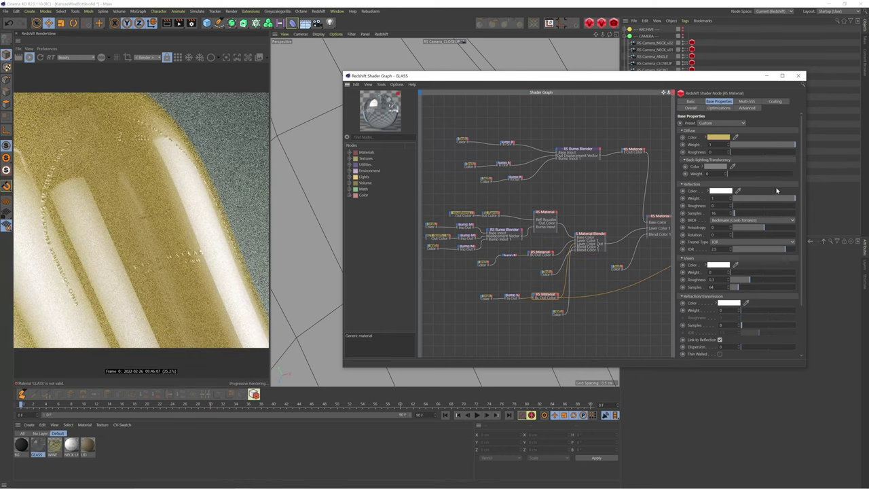
pyautogui.click(486, 297)
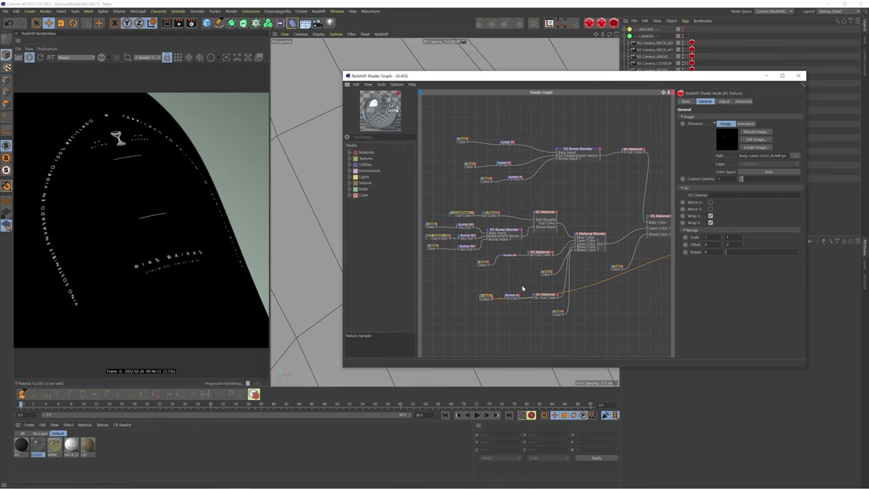
pyautogui.click(545, 297)
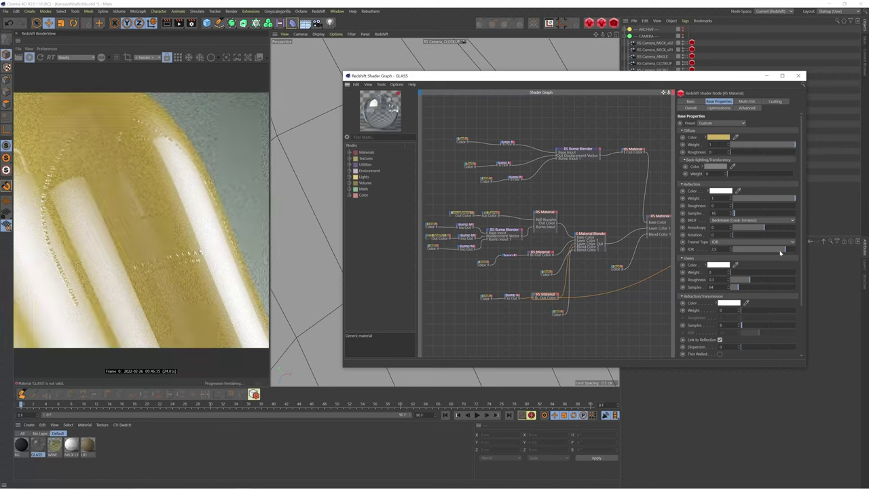
# Try a slightly lower reflection IOR on the gold material, and set it back to 2.5.
pyautogui.moveTo(781, 252)
pyautogui.mouseDown()
pyautogui.moveTo(760, 251)
pyautogui.moveTo(778, 251)
pyautogui.mouseUp()
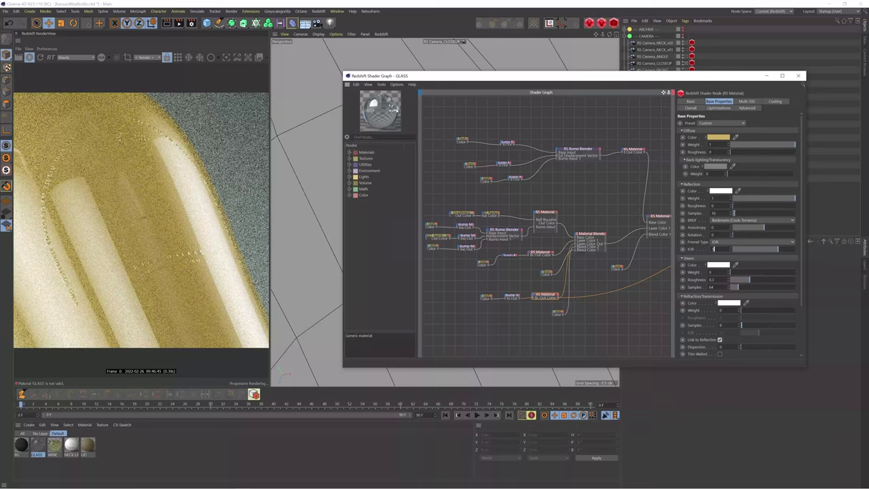
pyautogui.write('2.5')
pyautogui.press('Return')
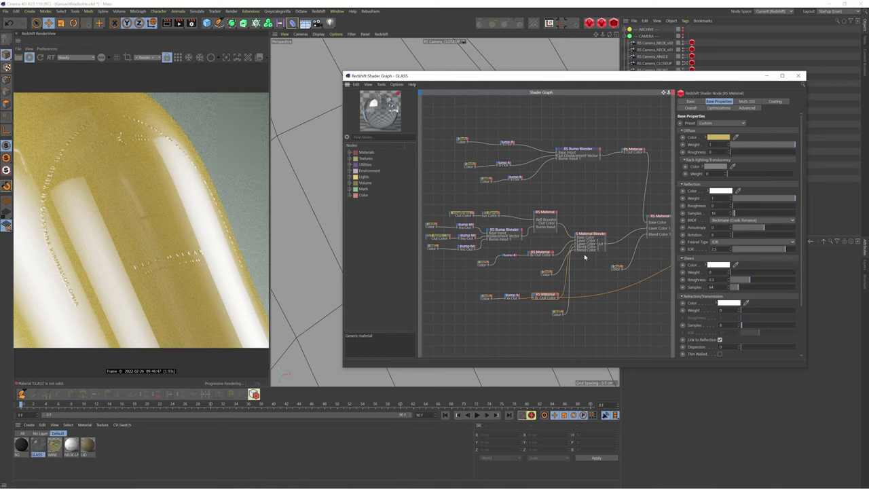
# Enlarge the label's Material Blender node, space the mask texture nodes away from it, and preview the blended label.
pyautogui.moveTo(588, 238); pyautogui.dragTo(590, 243)
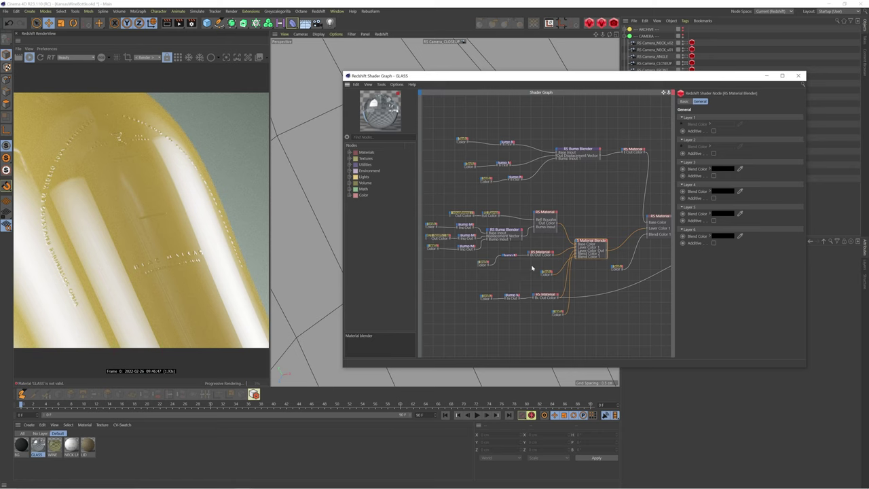
pyautogui.moveTo(589, 258); pyautogui.dragTo(591, 280)
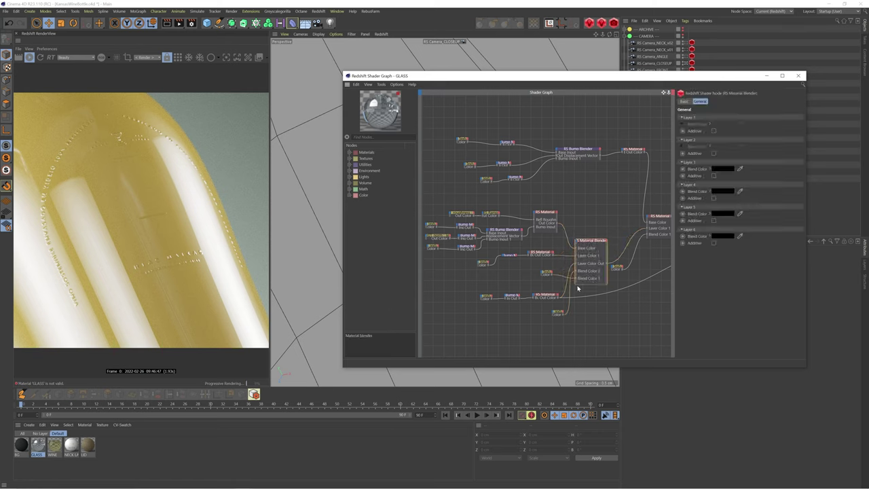
pyautogui.moveTo(561, 313)
pyautogui.mouseDown()
pyautogui.moveTo(551, 271)
pyautogui.moveTo(552, 316)
pyautogui.mouseUp()
pyautogui.click(593, 242)
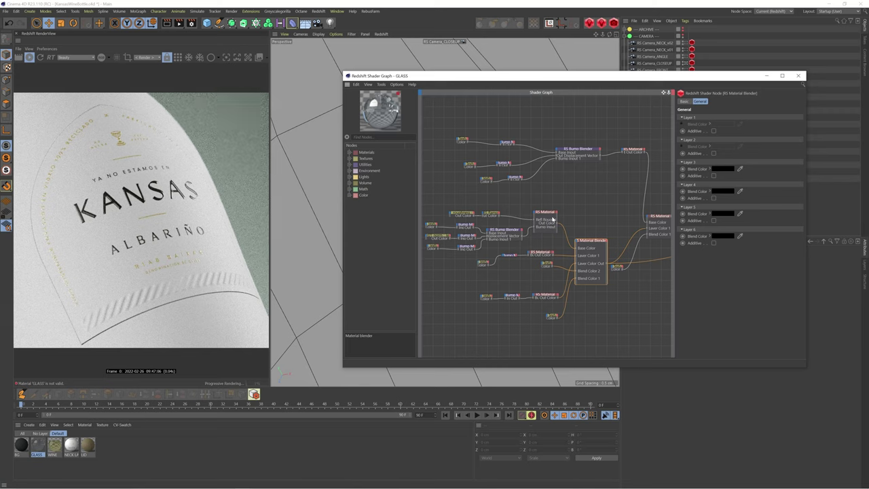
# Disconnect the black and gold materials and their masks from the Material Blender, previewing the base label and each detached material.
pyautogui.click(553, 218)
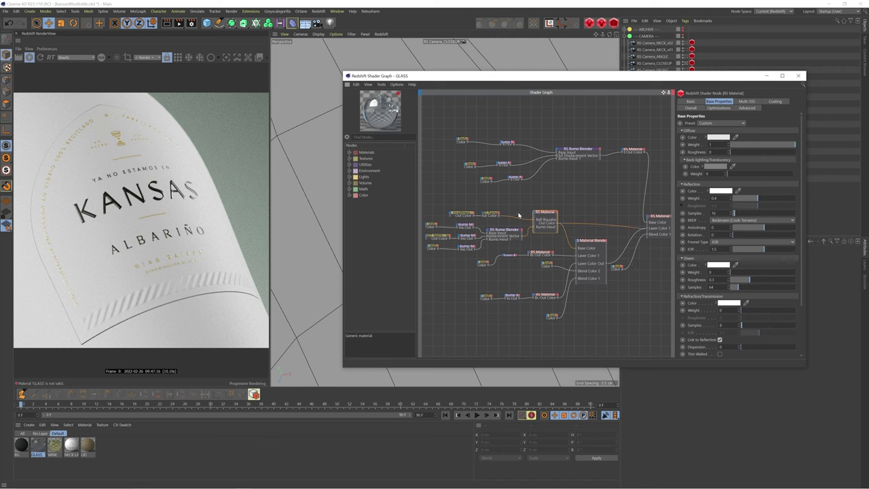
pyautogui.click(589, 243)
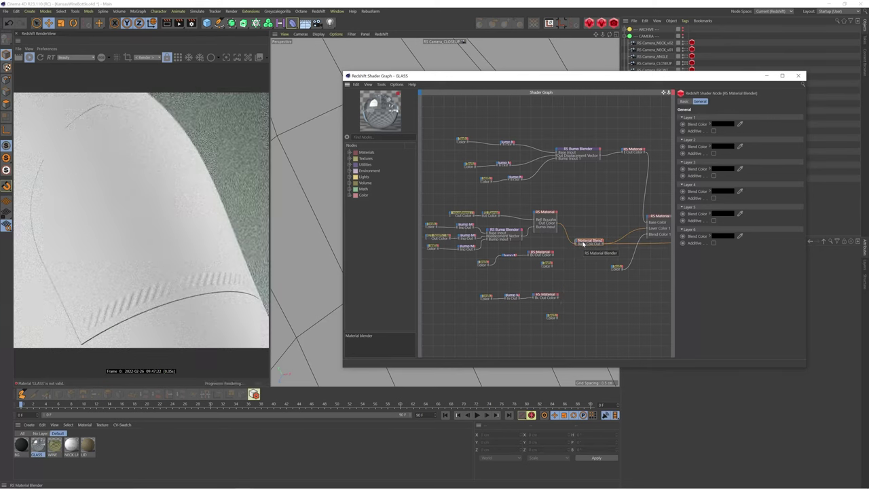
pyautogui.click(543, 254)
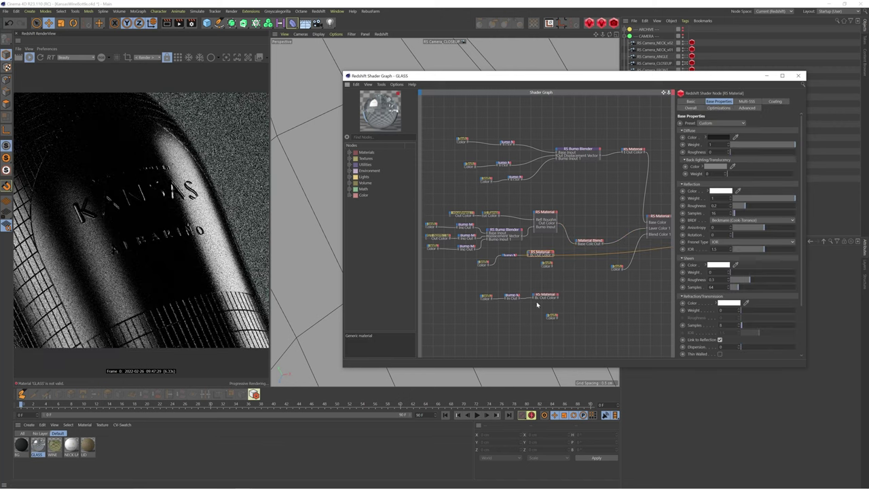
pyautogui.click(541, 296)
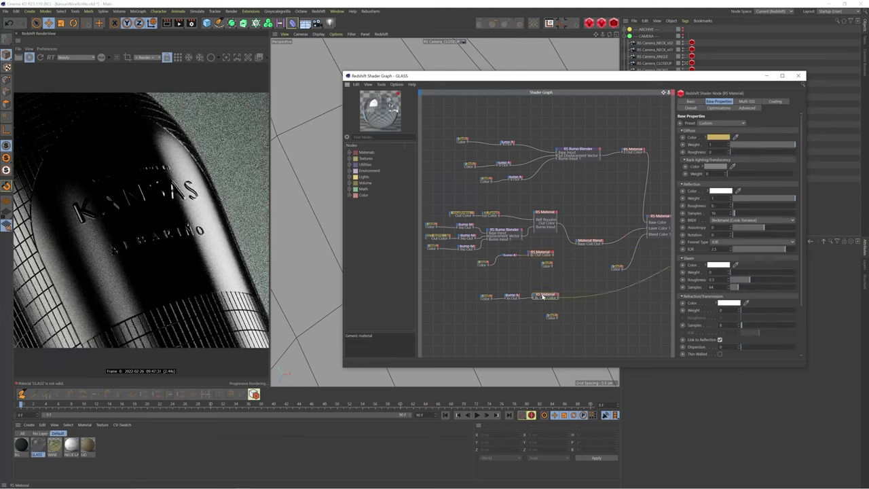
# Place the Body-Label_GOLD_ALPHA and Body-Label_BLACK_ALPHA nodes beneath their matching materials, previewing both masks and the Material Blender's base output.
pyautogui.click(547, 265)
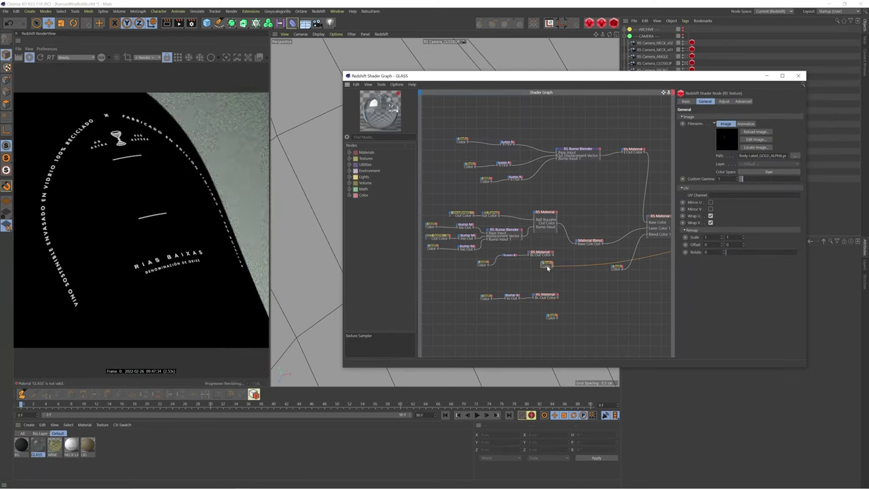
pyautogui.moveTo(547, 265); pyautogui.dragTo(548, 307)
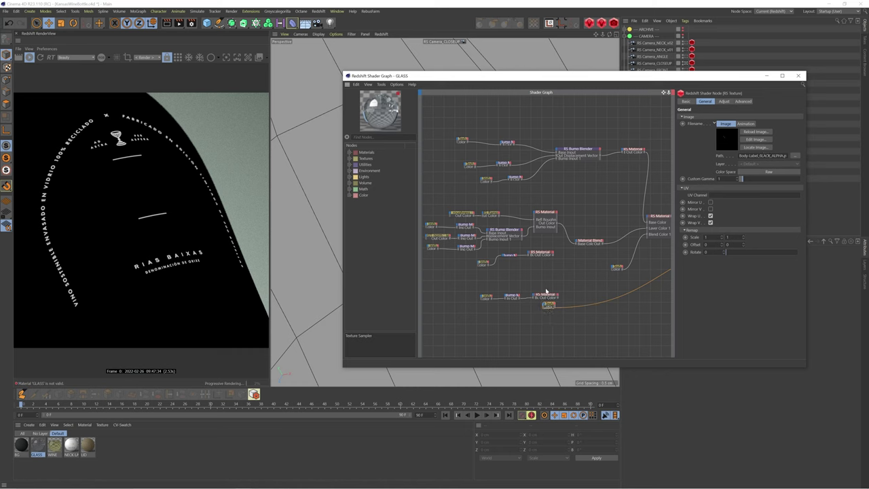
pyautogui.hotkey('ctrl', 'z')
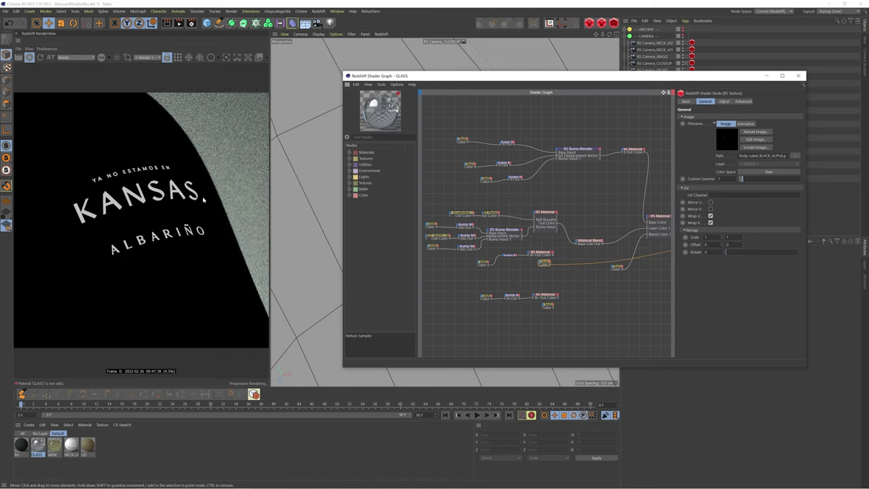
pyautogui.hotkey('ctrl', 'y')
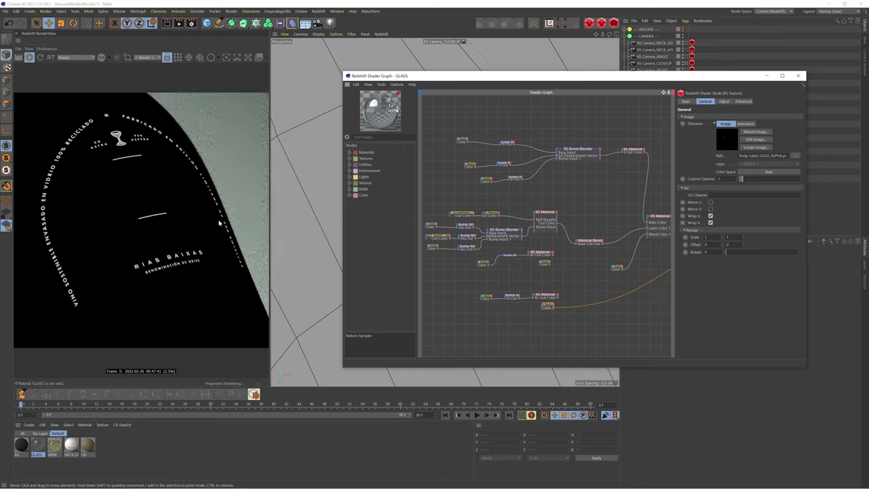
pyautogui.click(486, 298)
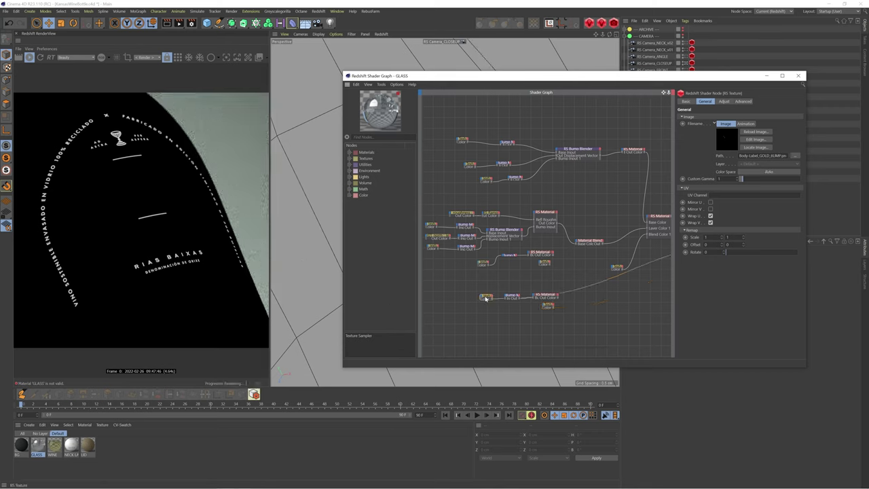
pyautogui.click(548, 306)
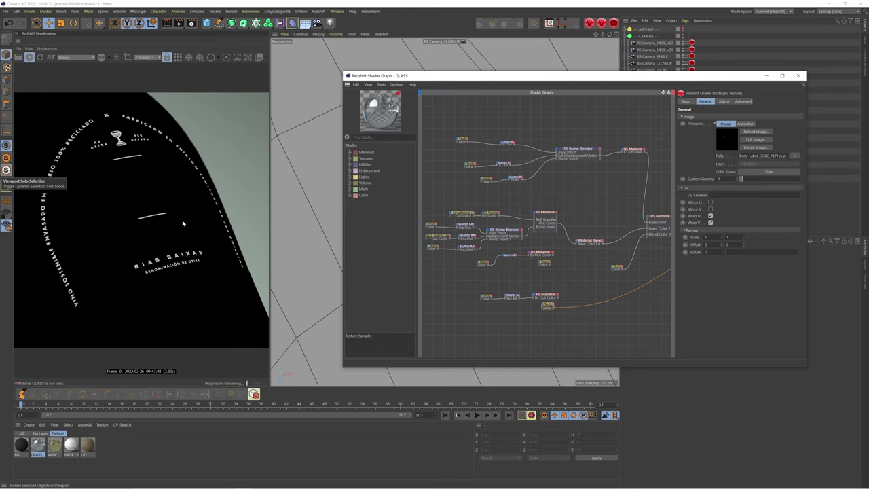
pyautogui.click(590, 239)
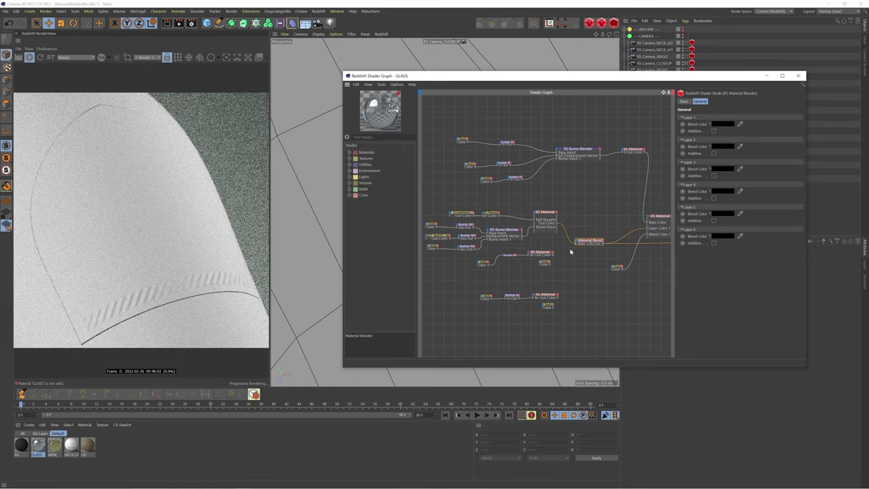
# Connect the black material as Layer Color 1 of the label's Material Blender and test a white blend color with and without Additive.
pyautogui.moveTo(554, 256); pyautogui.dragTo(617, 253)
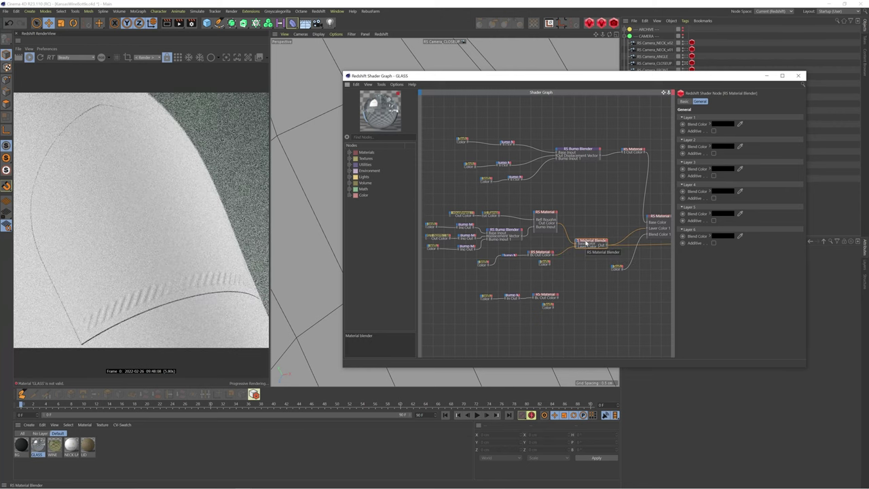
pyautogui.click(716, 123)
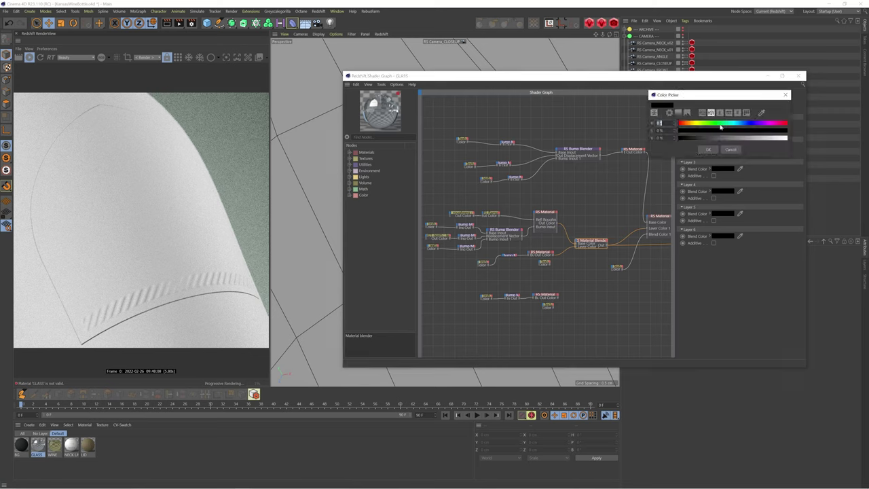
pyautogui.moveTo(724, 138); pyautogui.dragTo(788, 139)
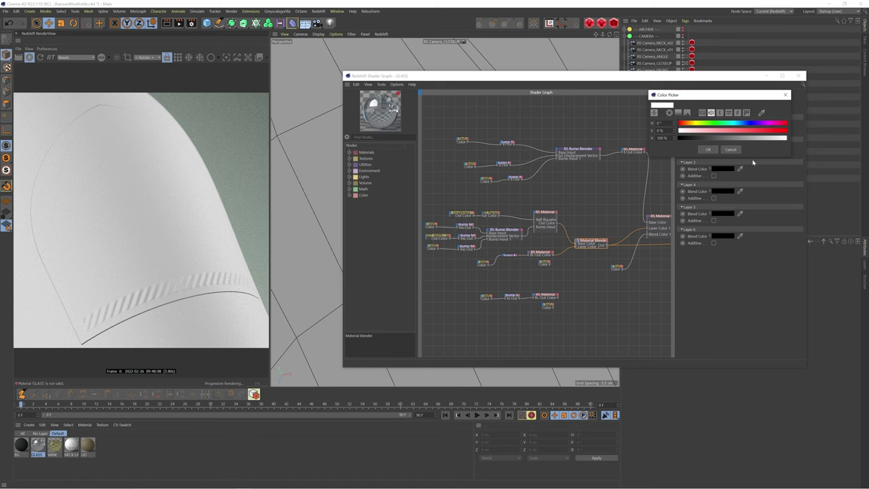
pyautogui.click(710, 150)
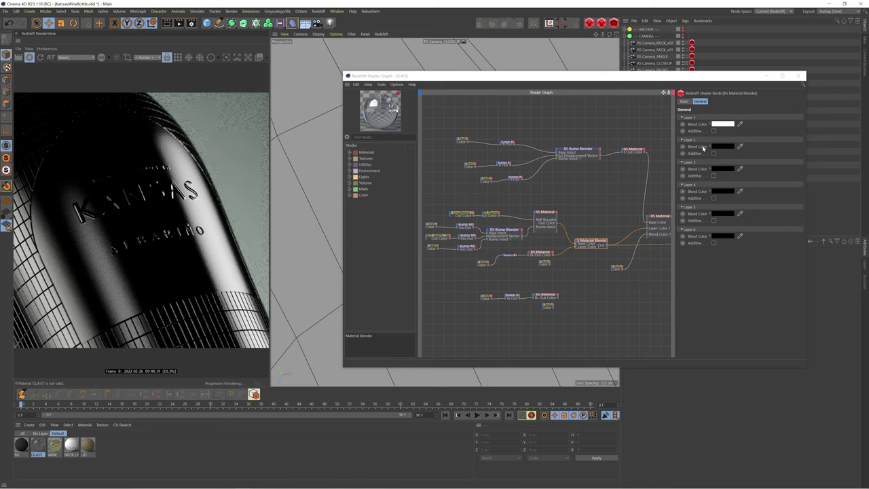
pyautogui.click(714, 131)
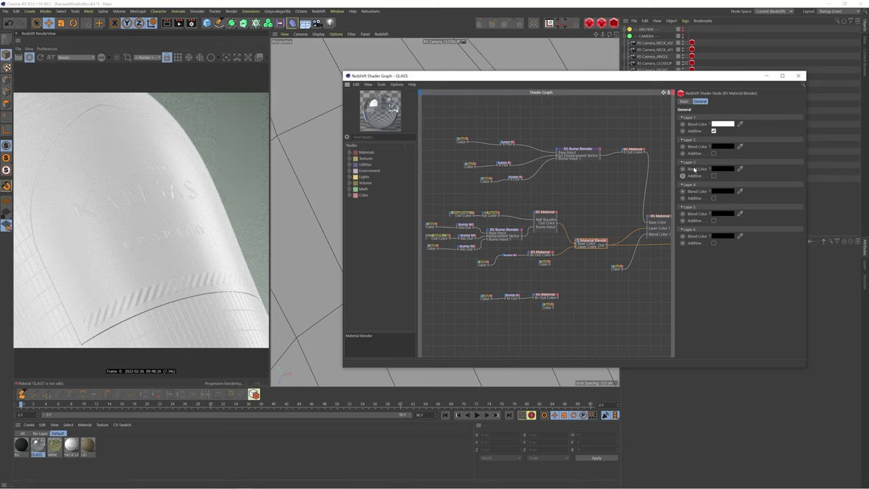
pyautogui.click(714, 131)
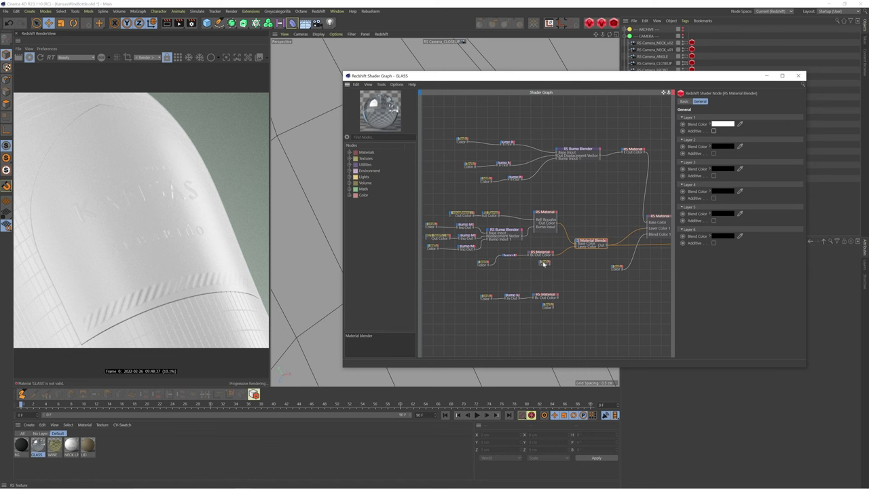
# Preview the Body-Label_BLACK_ALPHA mask and connect it to Blend Color 1 of the label's Material Blender.
pyautogui.click(545, 265)
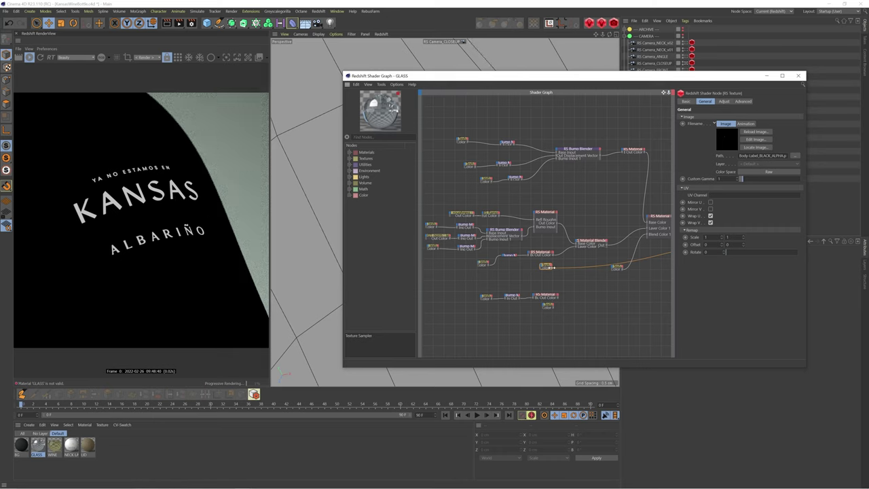
pyautogui.click(593, 245)
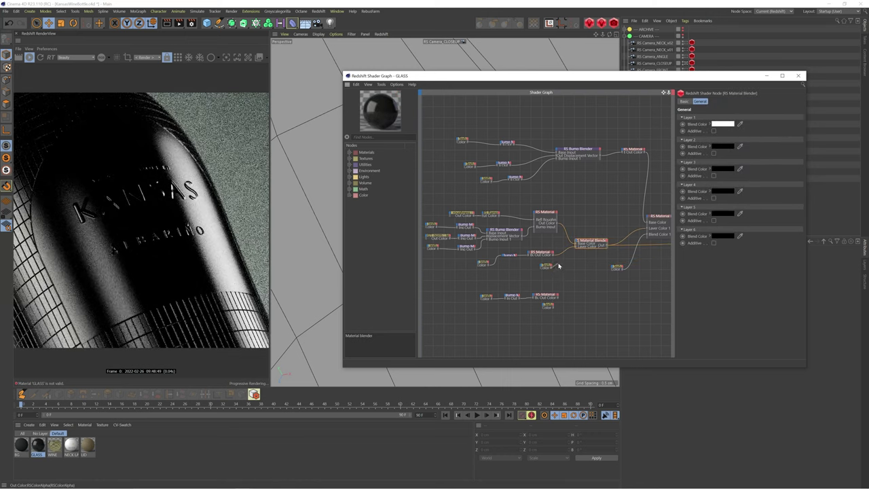
pyautogui.moveTo(559, 267); pyautogui.dragTo(579, 243)
pyautogui.moveTo(584, 256)
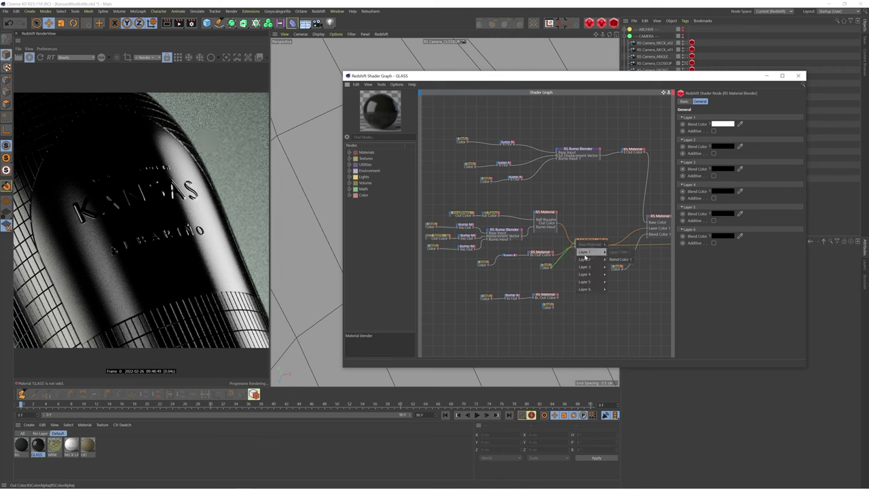
pyautogui.click(618, 259)
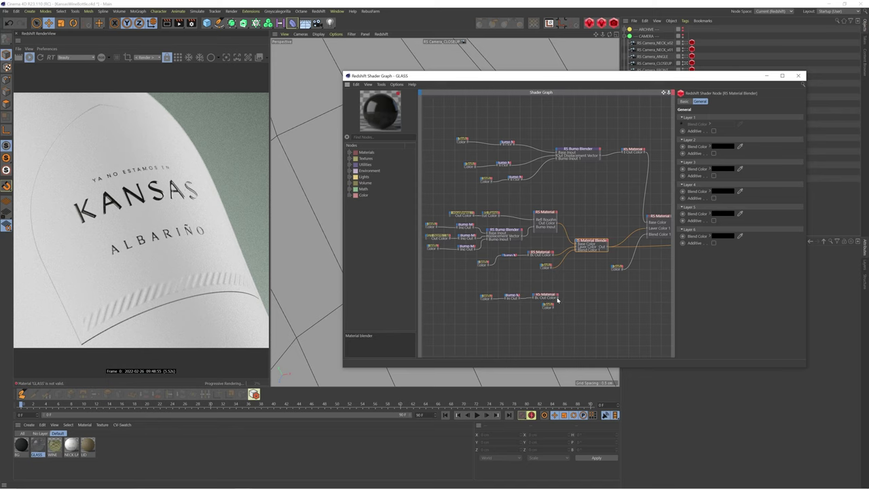
# Connect the gold material to the label blender's Layer Color 2 and the Body-Label_GOLD_ALPHA texture to Blend Color 2.
pyautogui.moveTo(558, 298); pyautogui.dragTo(619, 260)
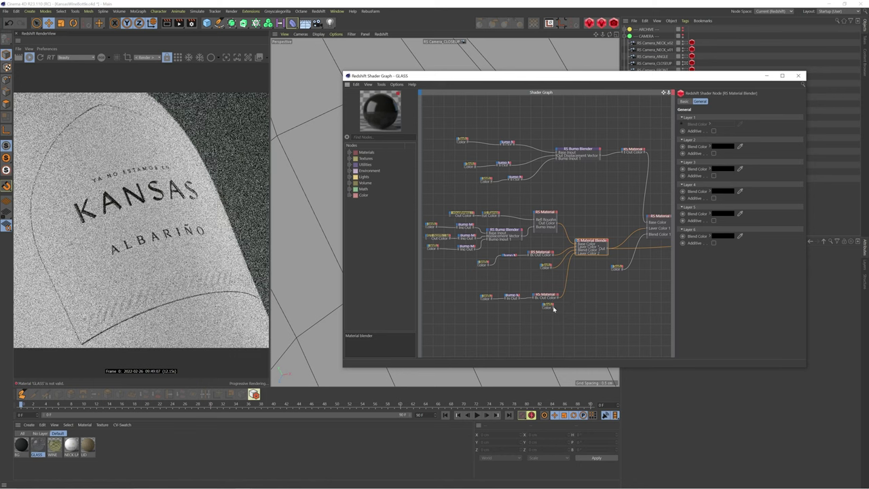
pyautogui.click(550, 305)
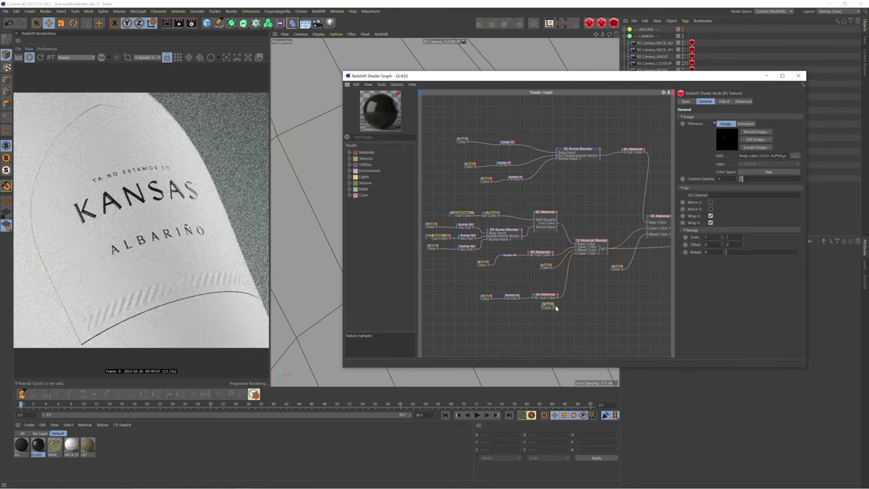
pyautogui.moveTo(555, 307); pyautogui.dragTo(583, 255)
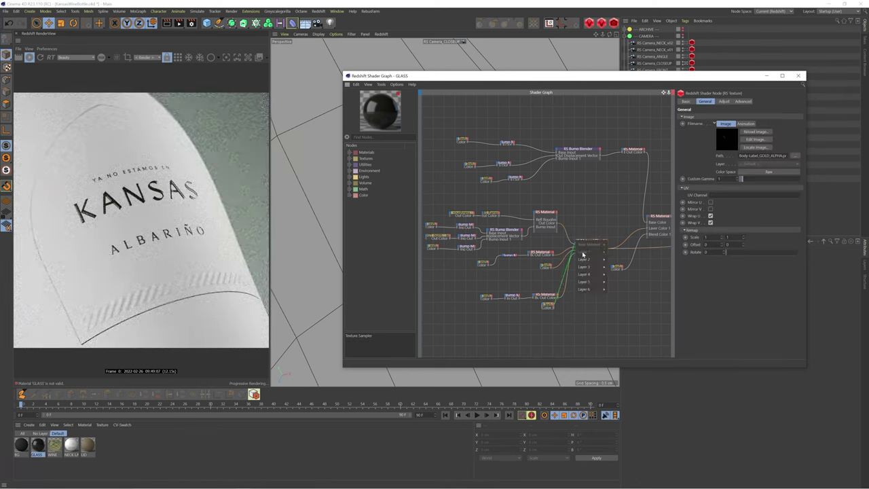
pyautogui.click(620, 265)
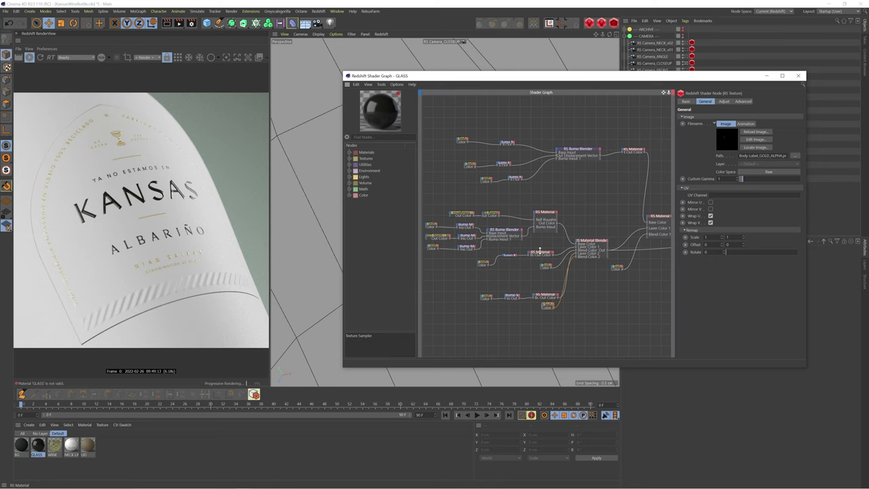
# Preview the glass material, the blended label, the Body-Label_ALPHA mask and the final Material Blender that combines them.
pyautogui.scroll(-2, 540, 252)
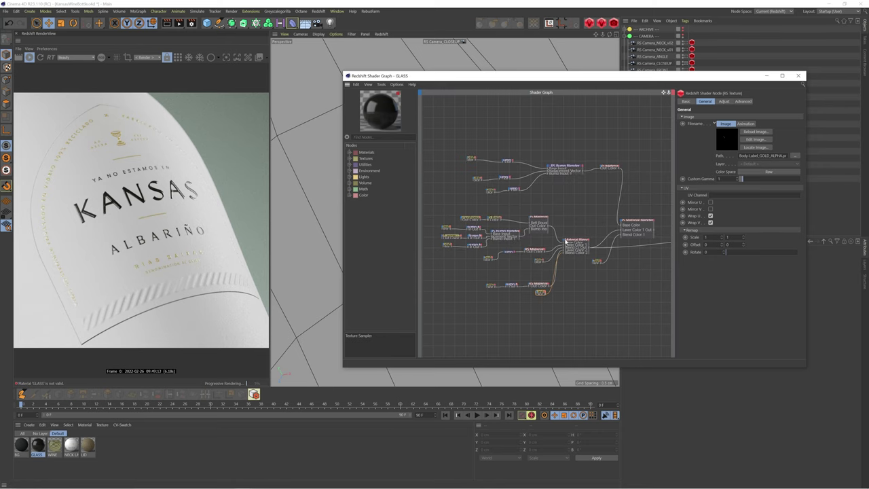
pyautogui.scroll(3, 656, 252)
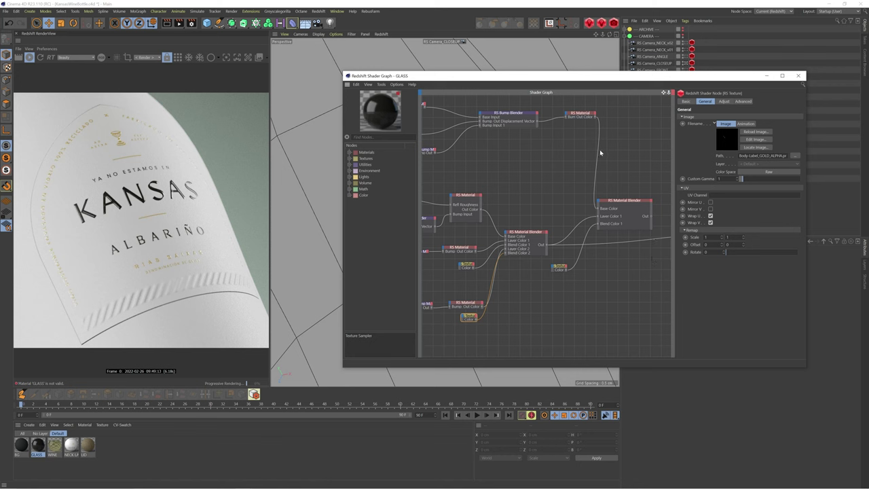
pyautogui.click(586, 117)
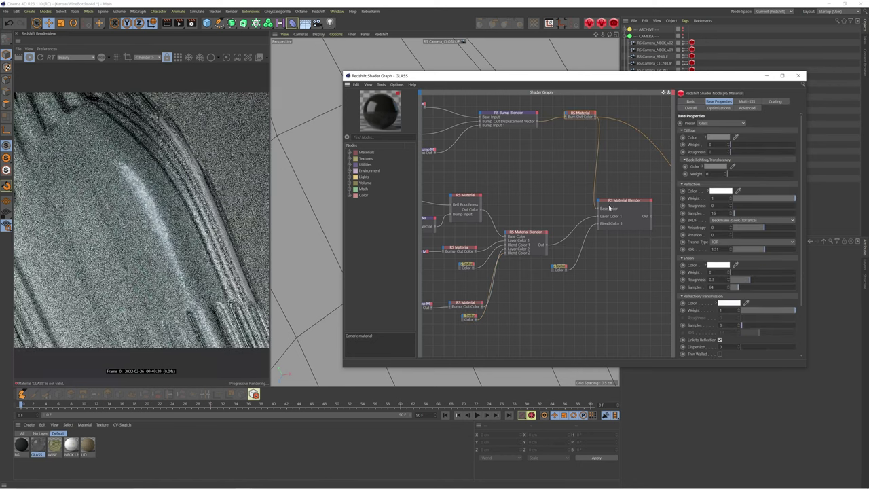
pyautogui.click(526, 233)
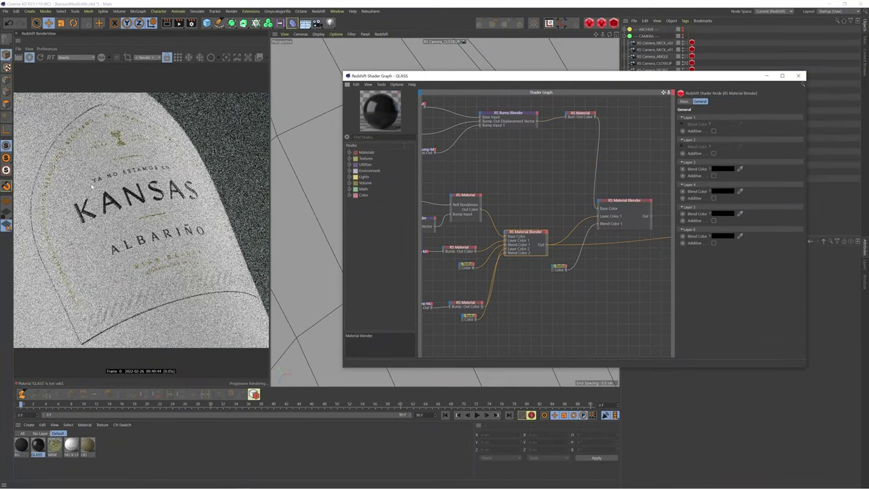
pyautogui.click(559, 268)
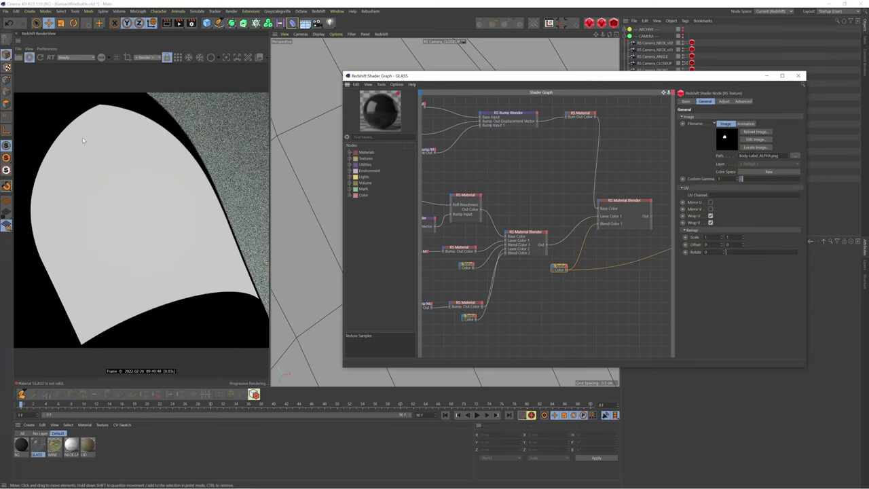
pyautogui.click(623, 207)
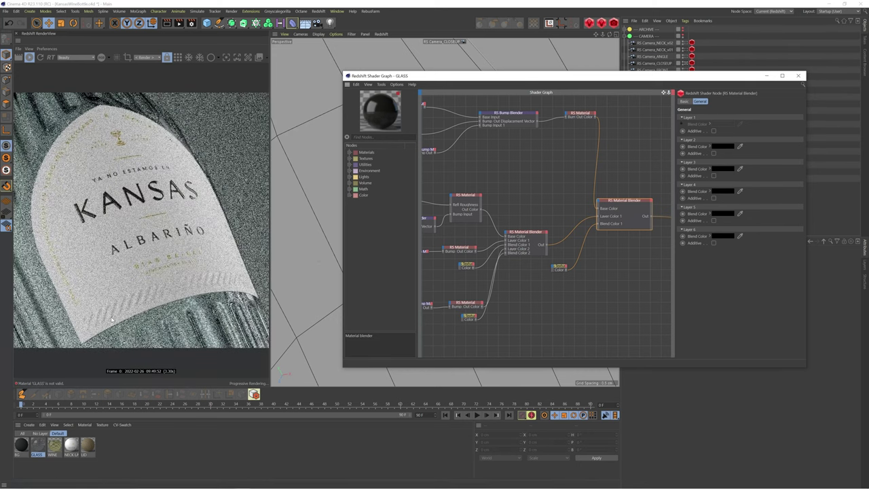
pyautogui.scroll(-3, 610, 267)
pyautogui.scroll(1, 431, 232)
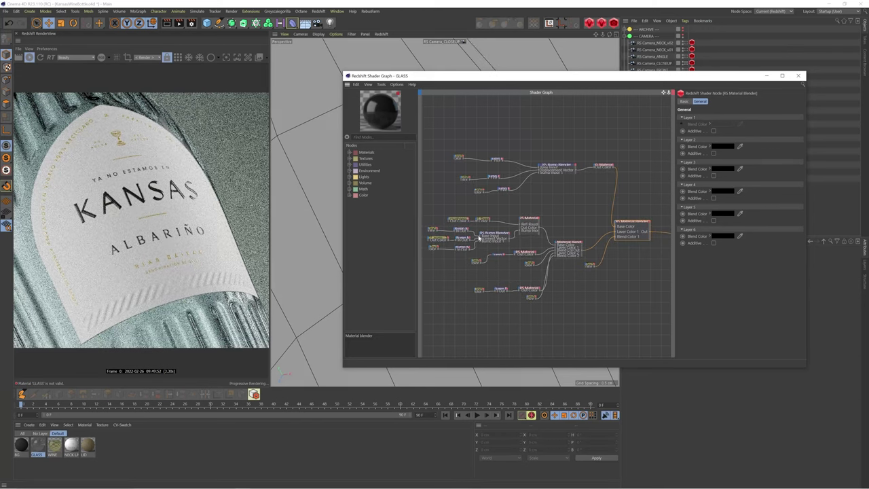
pyautogui.scroll(-2, 531, 239)
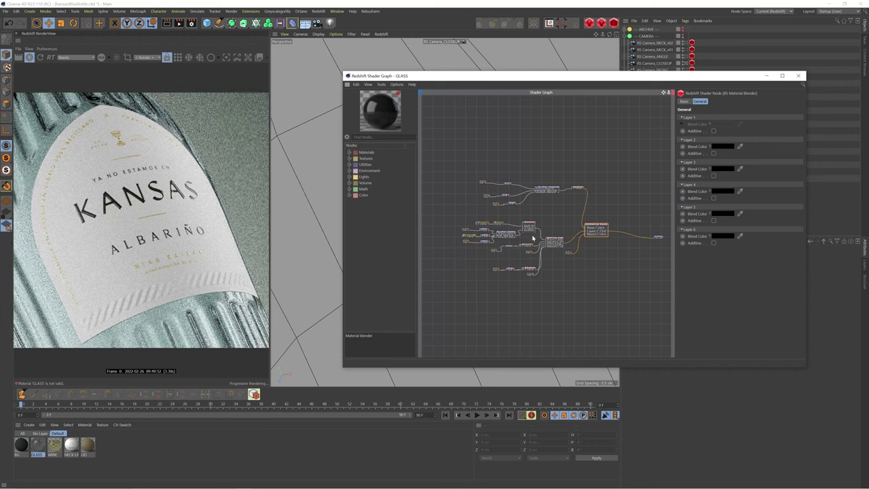
# Close the shader graph and, through RS Camera_ANGLE, unhide the bottle's lid, neck label and liquid.
pyautogui.click(799, 75)
pyautogui.click(684, 57)
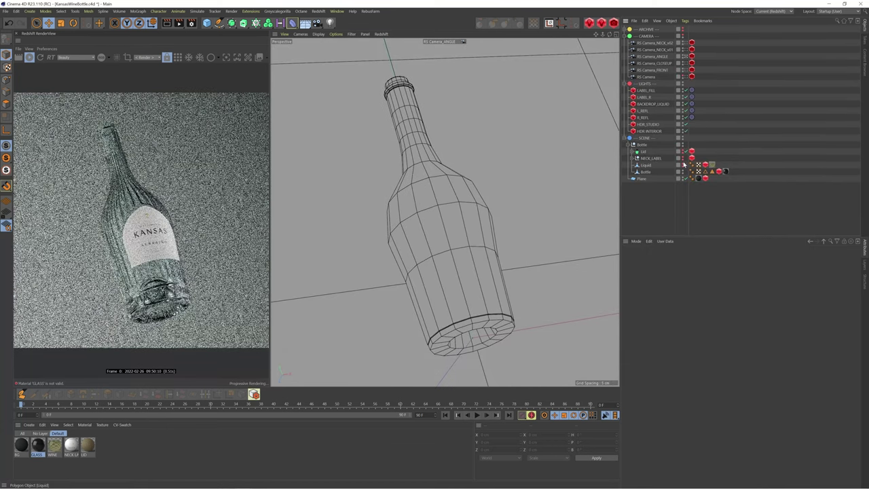
pyautogui.click(684, 158)
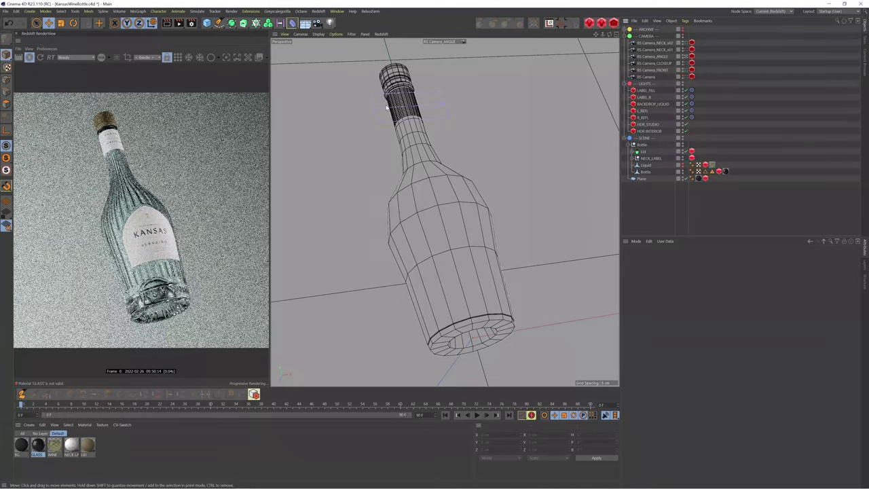
pyautogui.click(683, 168)
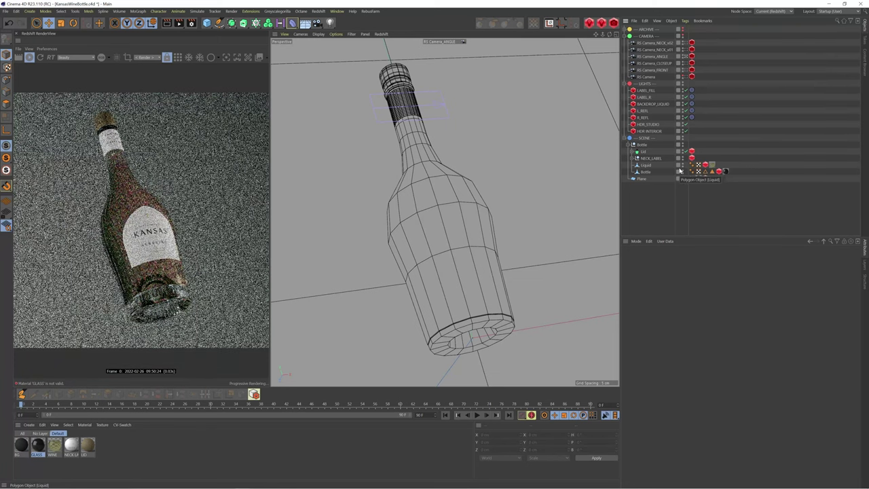
# Examine how the liquid mesh fits inside the glass near the bottle's base in the front view, comparing the render with Liquid hidden and shown.
pyautogui.middleClick(584, 328)
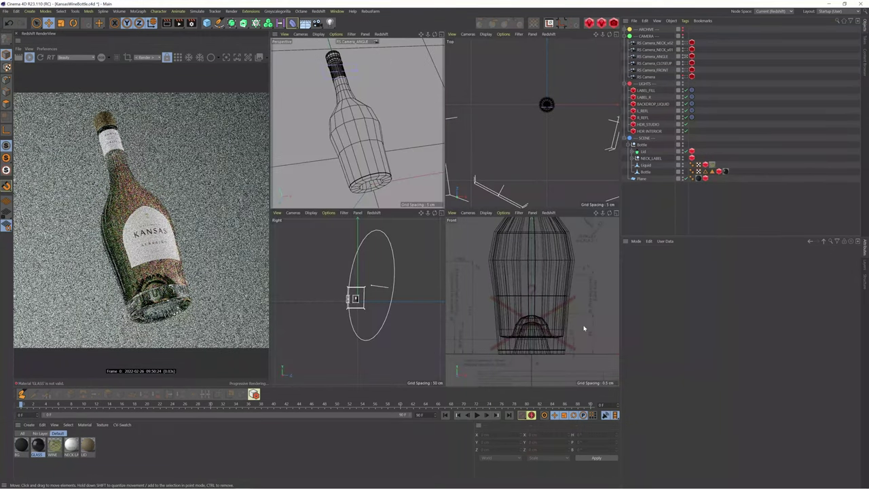
pyautogui.middleClick(582, 326)
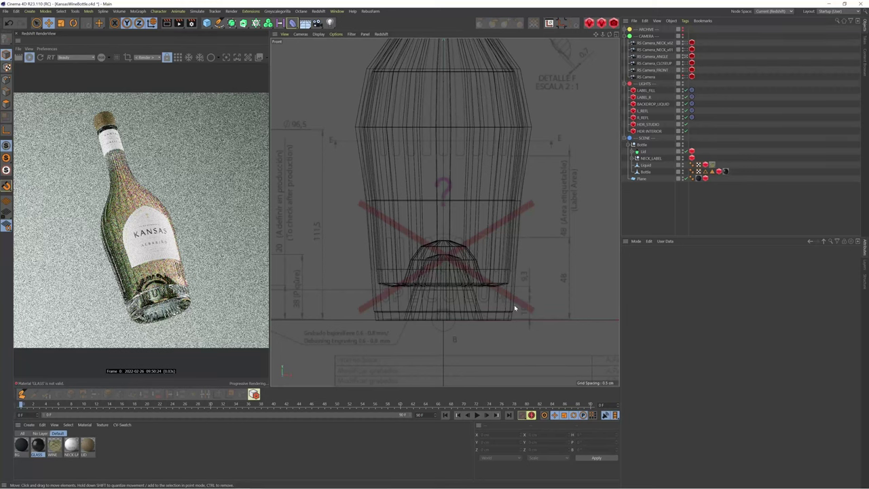
pyautogui.scroll(-5, 513, 292)
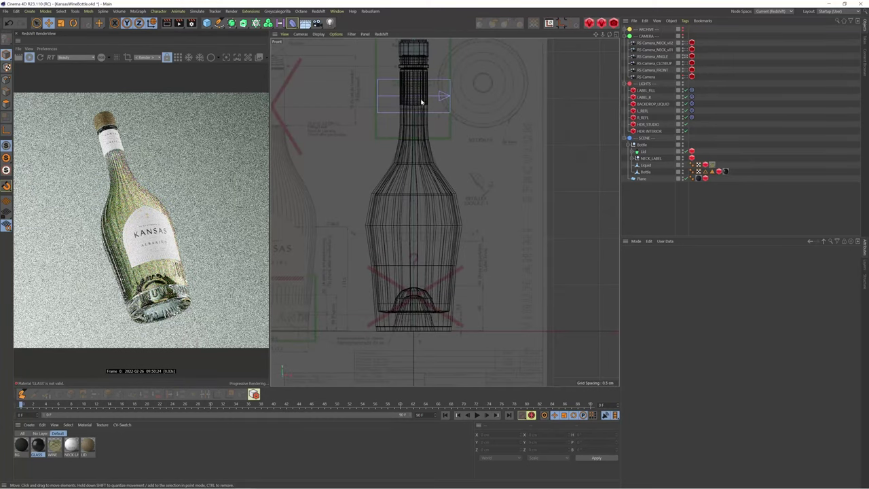
pyautogui.scroll(8, 448, 263)
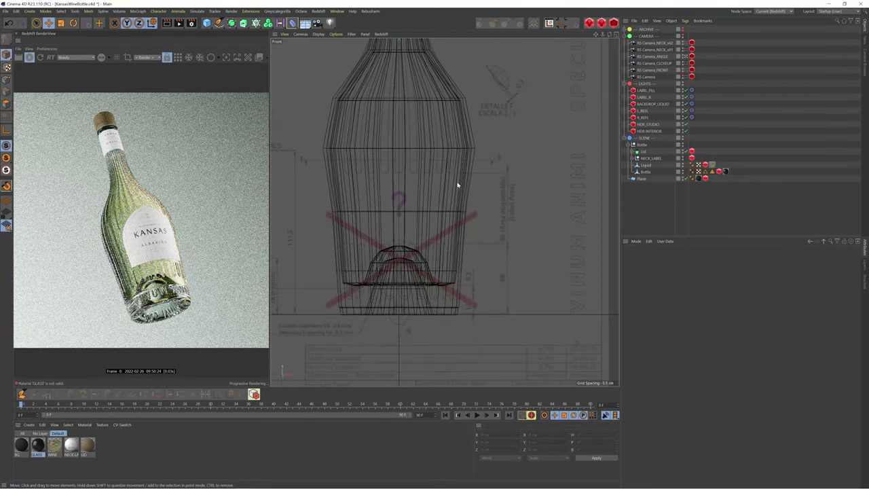
pyautogui.scroll(3, 442, 292)
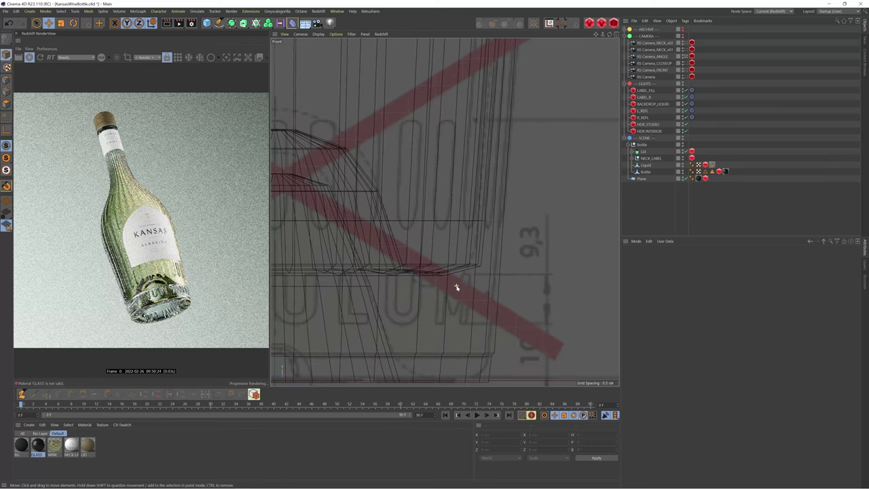
pyautogui.click(684, 167)
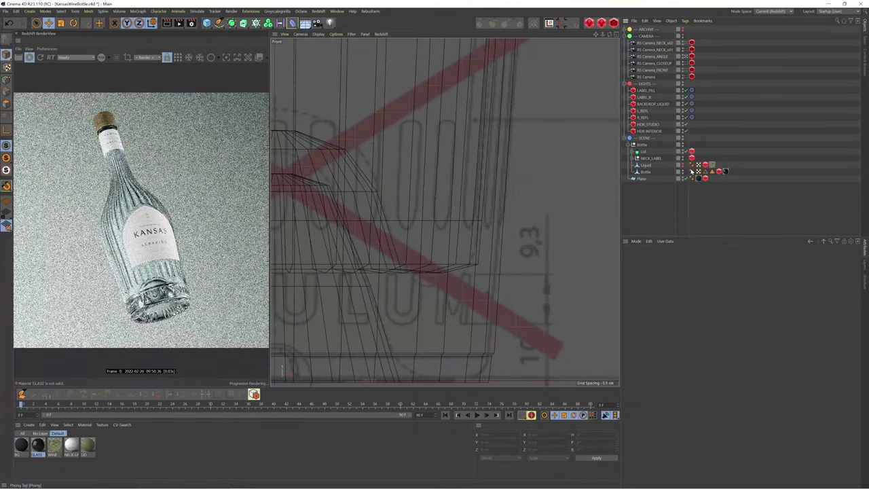
pyautogui.click(684, 169)
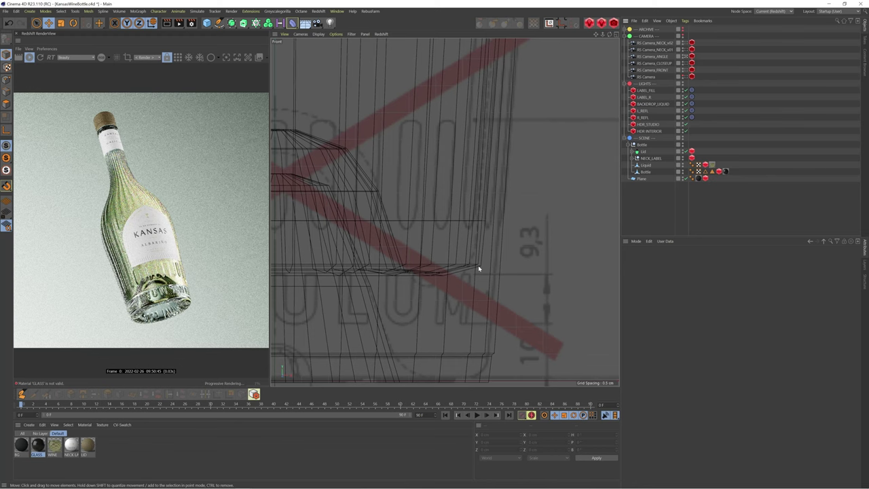
pyautogui.scroll(6, 479, 268)
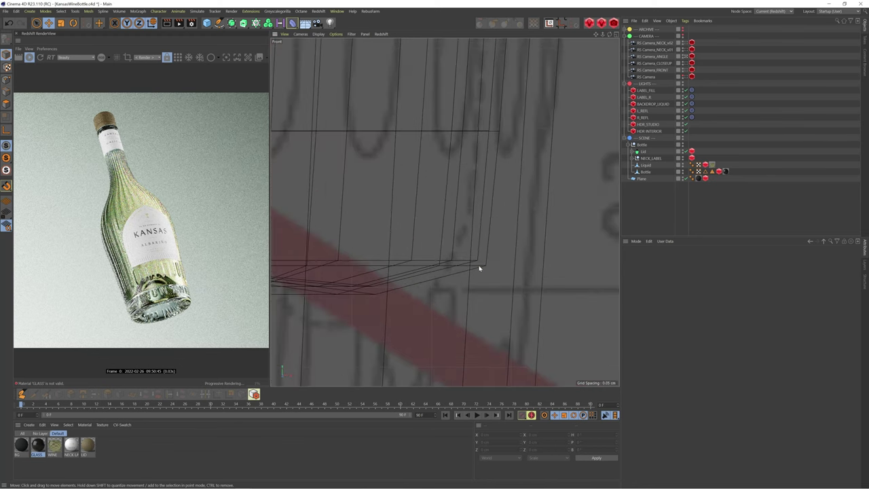
pyautogui.scroll(-6, 505, 286)
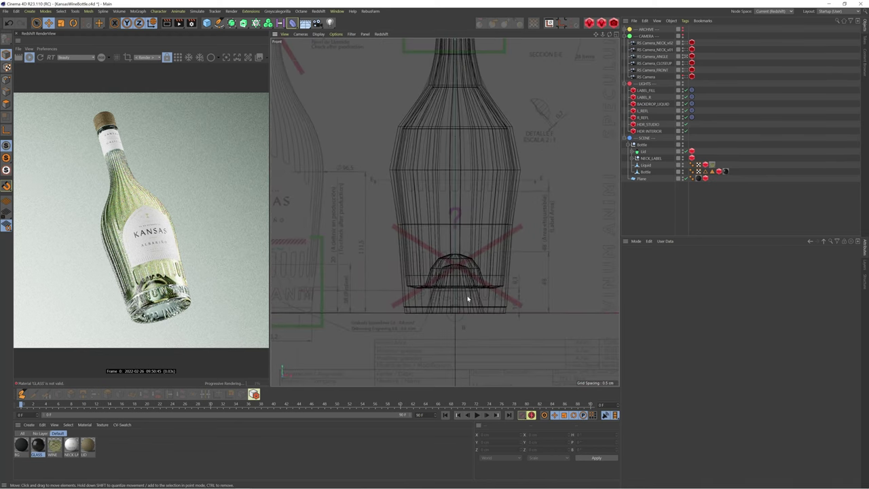
pyautogui.scroll(4, 491, 292)
pyautogui.scroll(2, 490, 297)
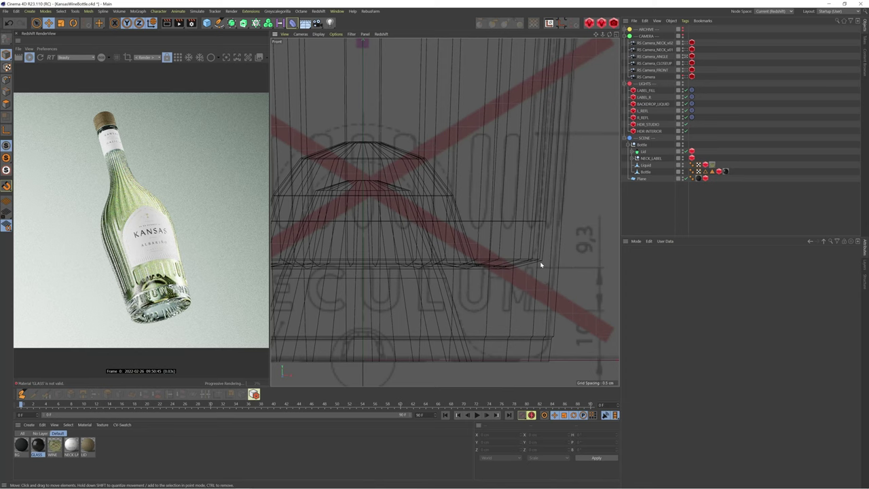
# Switch back to the RS Camera_ANGLE perspective view and examine the RS Material's base properties in the WINE material's shader graph.
pyautogui.middleClick(472, 264)
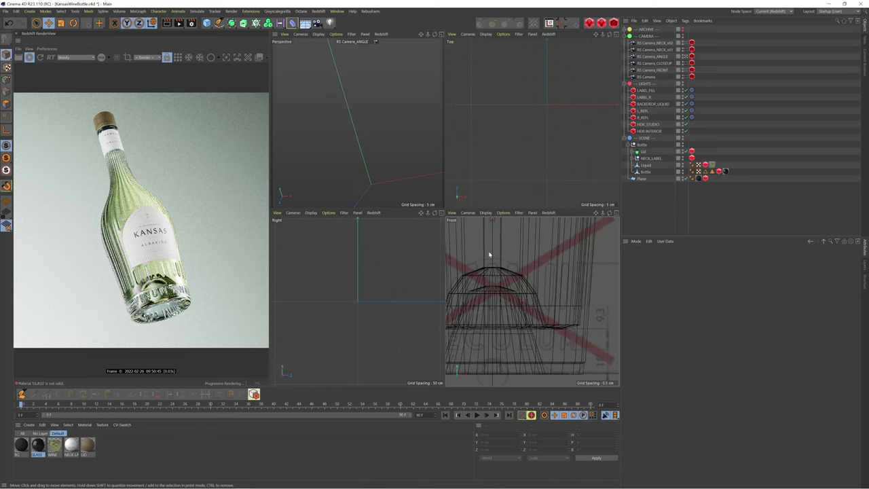
pyautogui.middleClick(440, 55)
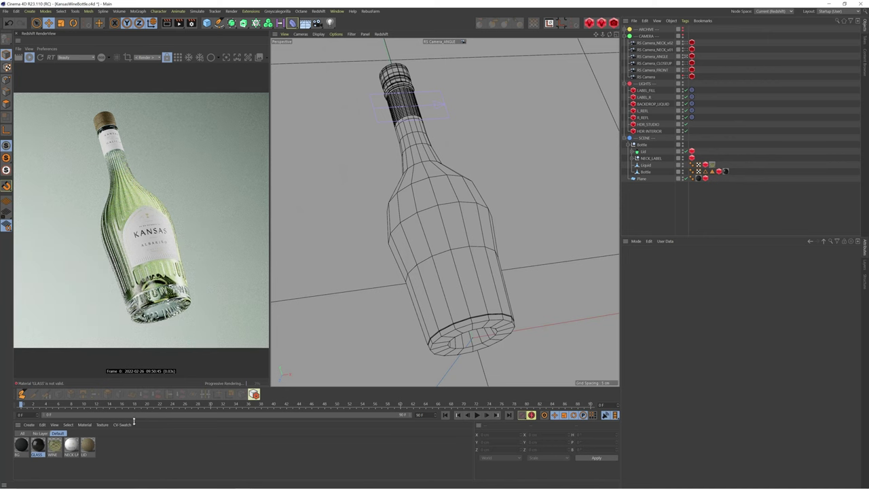
pyautogui.doubleClick(55, 445)
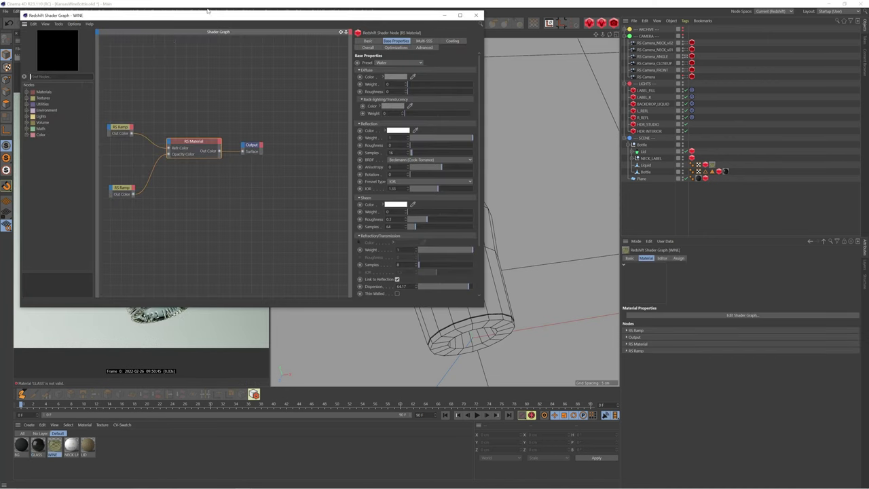
pyautogui.moveTo(232, 13); pyautogui.dragTo(548, 74)
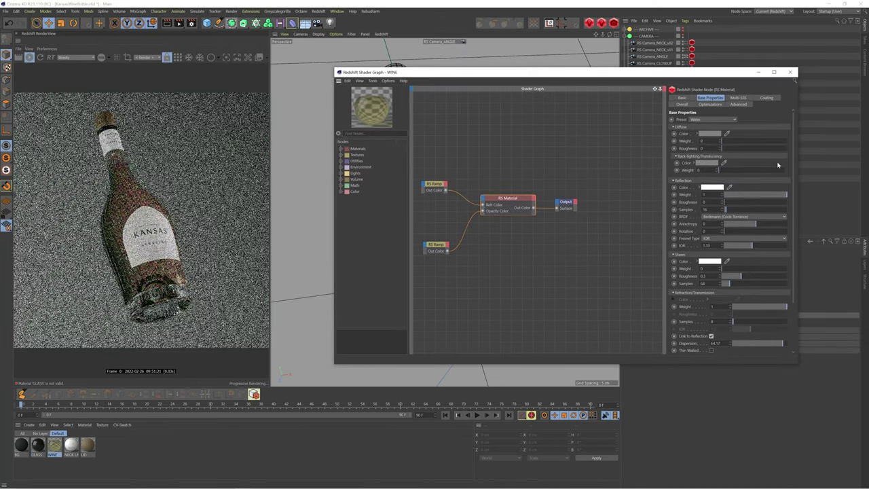
pyautogui.scroll(-3, 760, 203)
pyautogui.scroll(3, 760, 203)
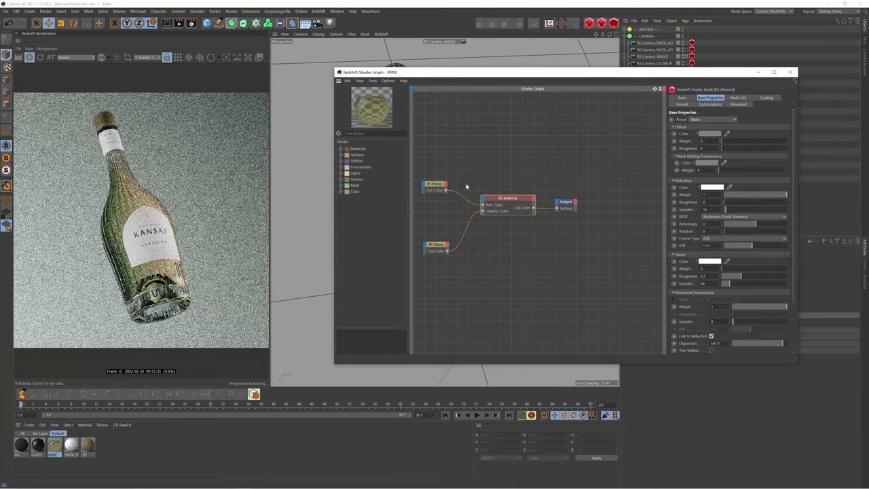
# Preview the WINE material's Refr Color ramp and Opacity Color ramp separately through the Output, and return the Output to the RS Material.
pyautogui.click(435, 184)
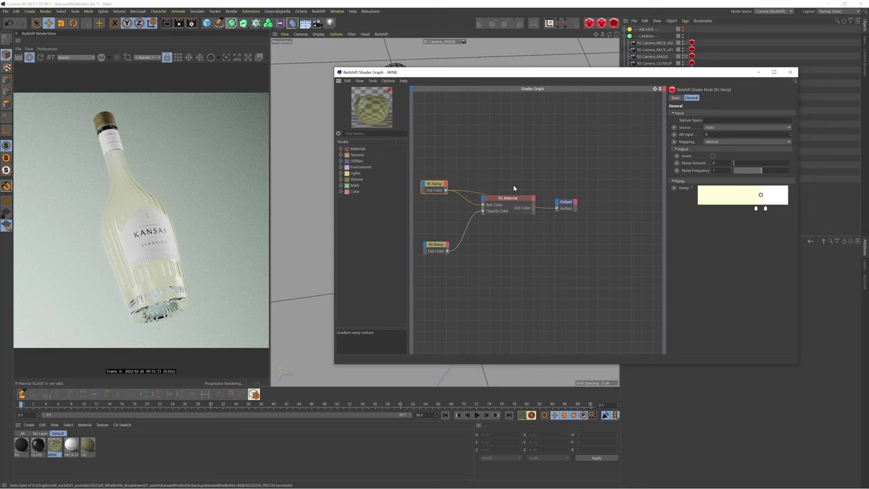
pyautogui.click(507, 203)
pyautogui.click(436, 187)
pyautogui.click(435, 251)
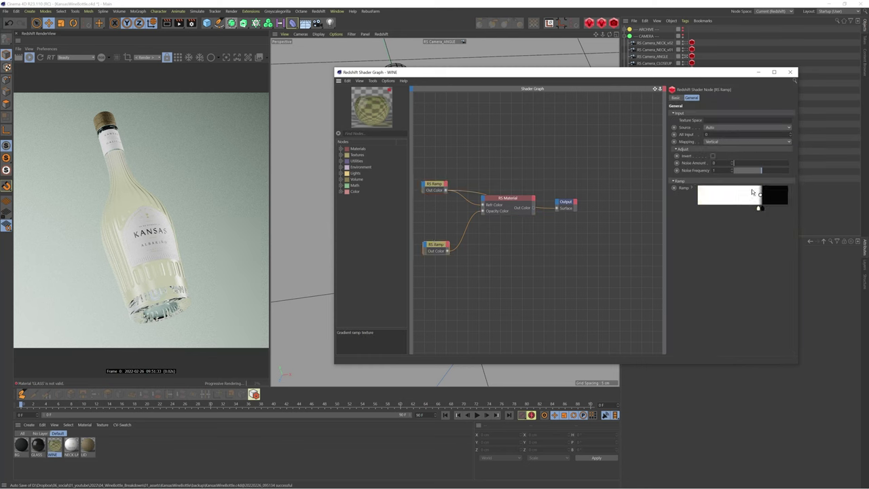
pyautogui.moveTo(447, 251); pyautogui.dragTo(523, 212)
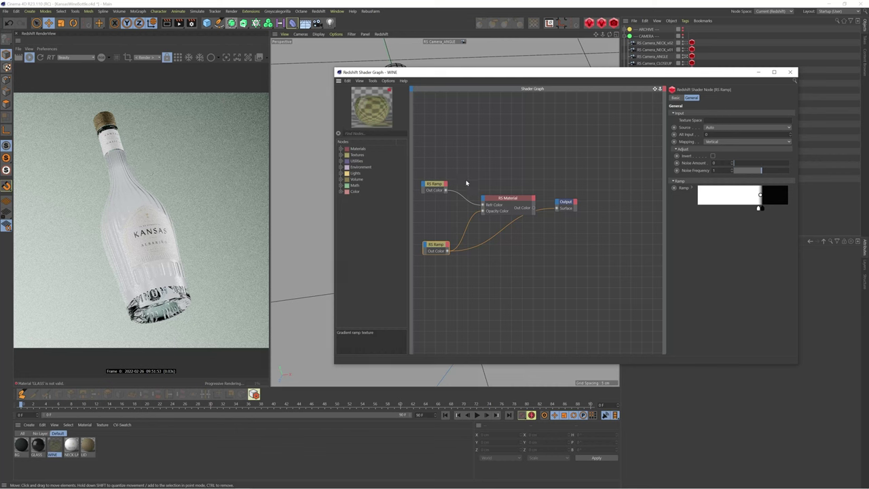
pyautogui.click(500, 201)
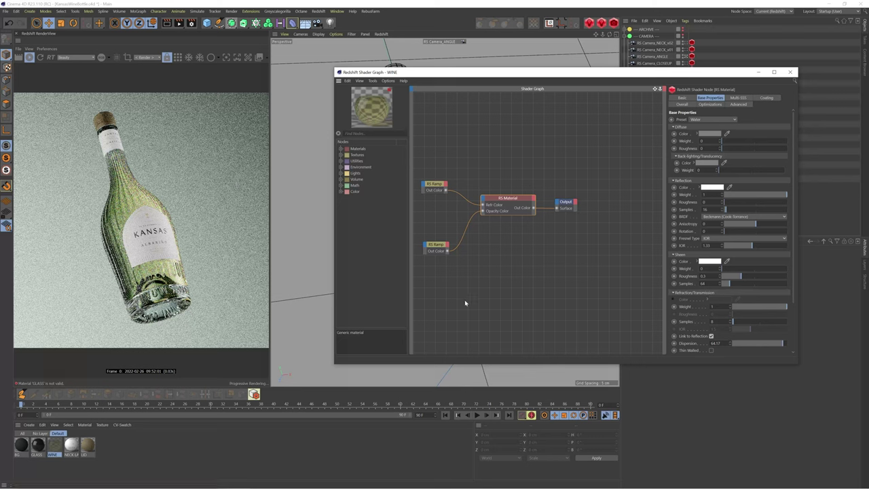
# Disconnect both RS Ramp nodes from the RS Material's Opacity Color and Refr Color inputs.
pyautogui.click(435, 186)
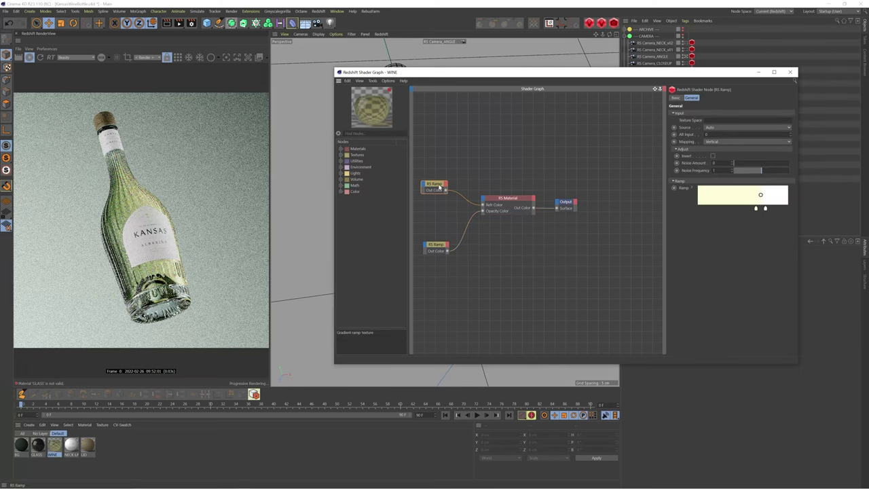
pyautogui.click(470, 223)
pyautogui.press('Delete')
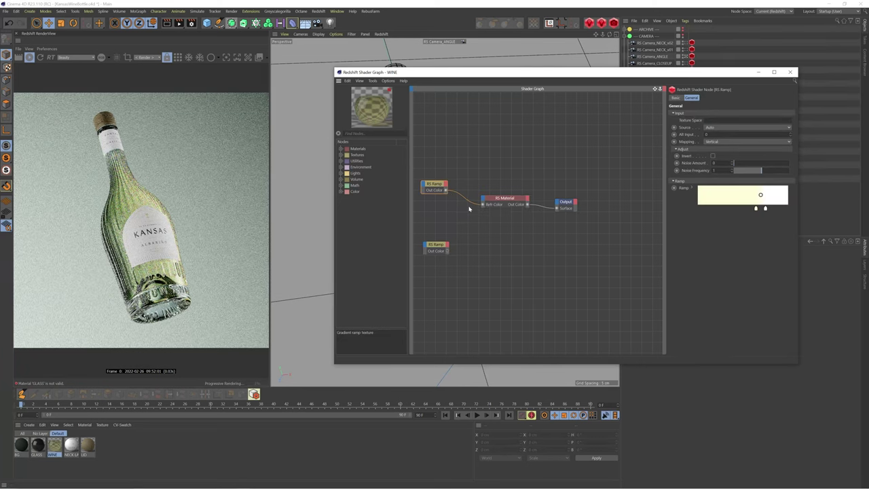
pyautogui.press('Delete')
# Examine the RS Material's own Refraction/Transmission color in HSV in the Color Picker and keep the pale yellow.
pyautogui.click(499, 199)
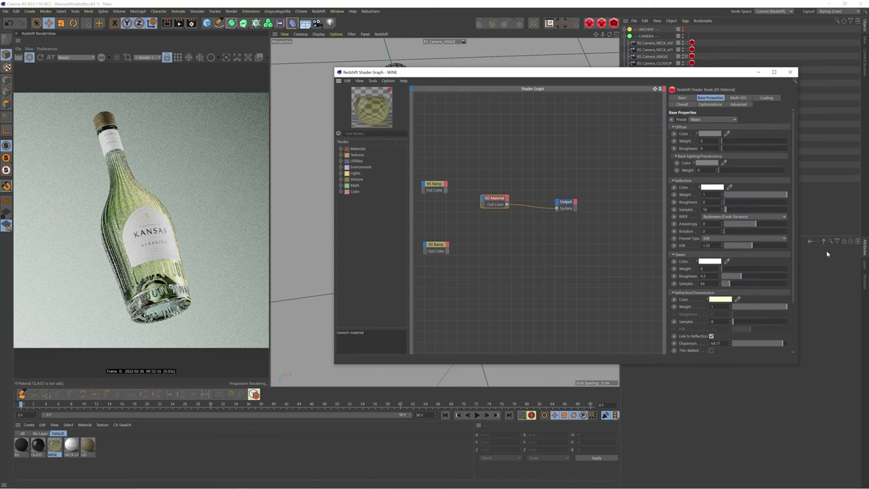
pyautogui.scroll(-3, 727, 252)
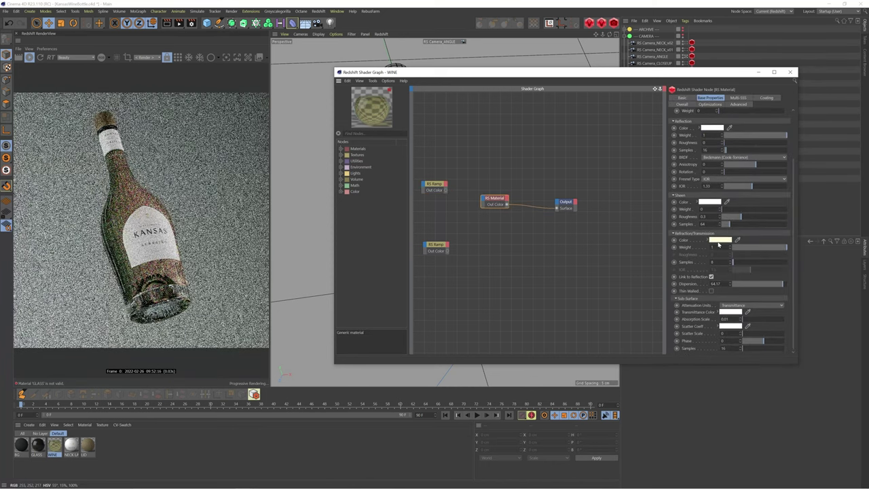
pyautogui.click(720, 240)
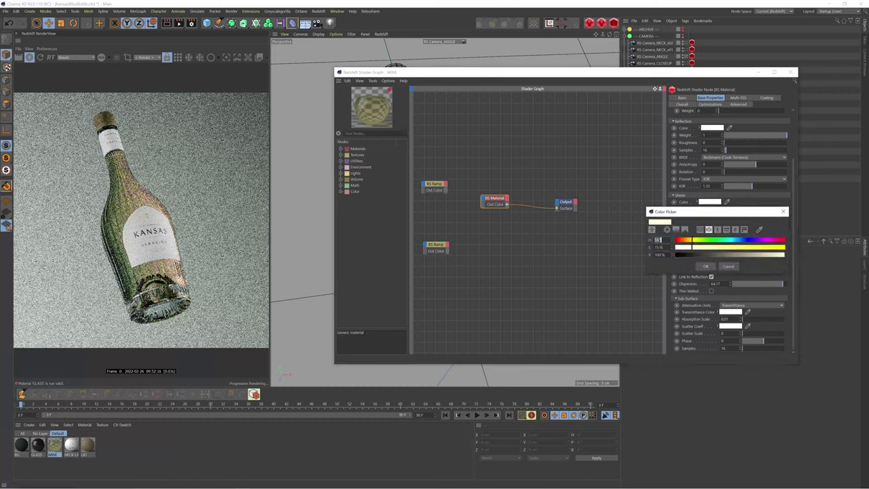
pyautogui.click(691, 248)
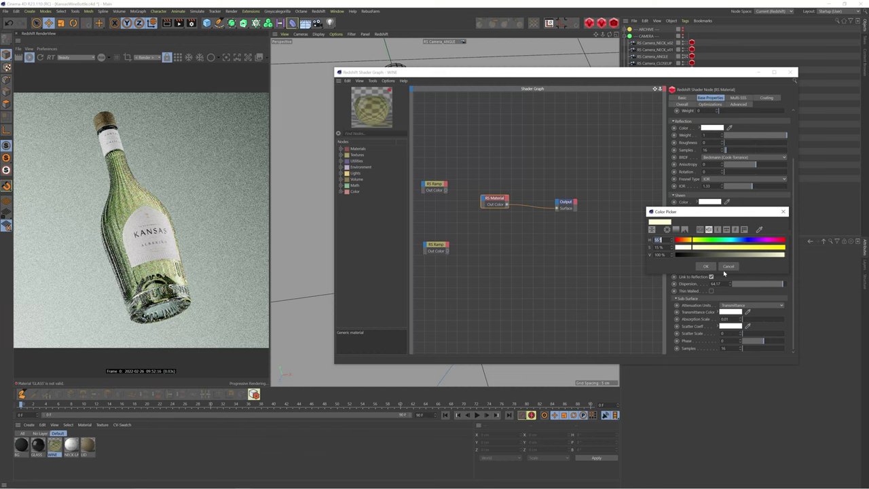
pyautogui.click(705, 265)
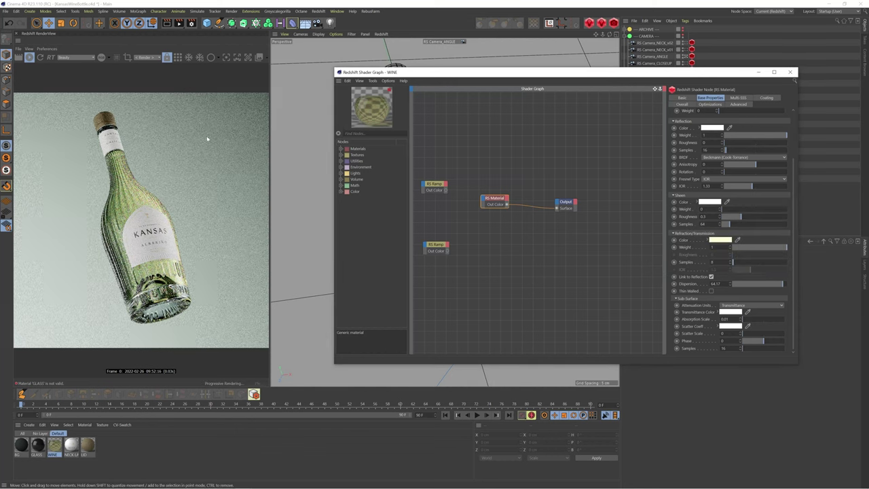
# Reconnect the yellow-to-white ramp to Refr Color and the white-to-black ramp to Opacity Color, and close the WINE shader graph.
pyautogui.moveTo(445, 190); pyautogui.dragTo(484, 204)
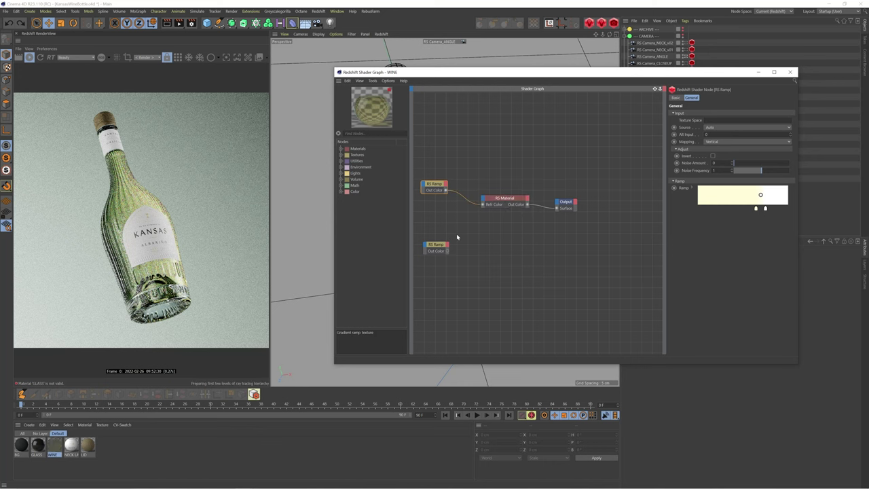
pyautogui.moveTo(446, 250); pyautogui.dragTo(483, 211)
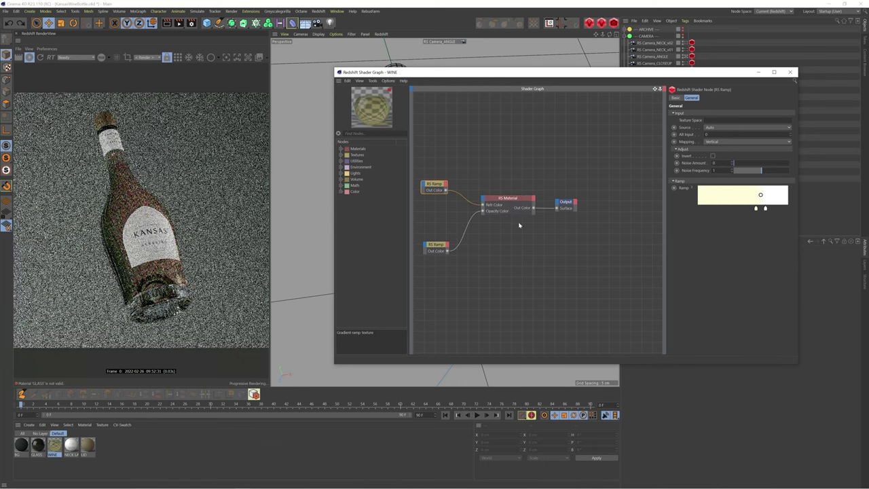
pyautogui.click(788, 72)
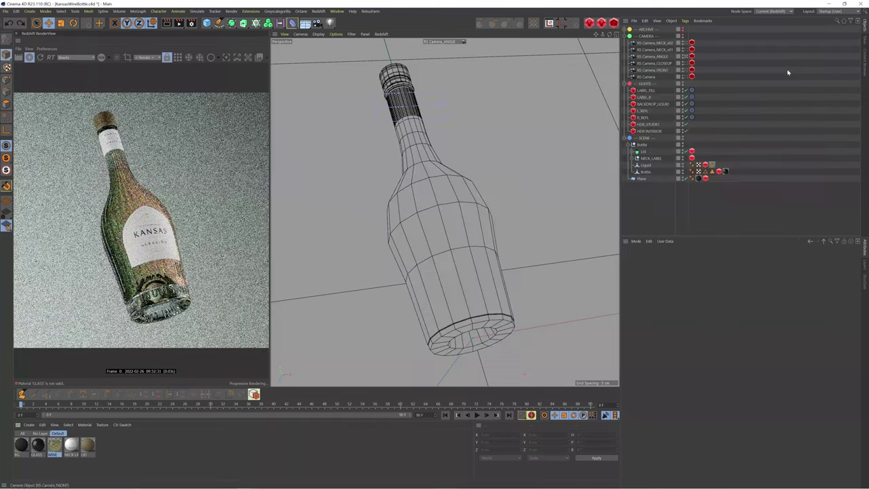